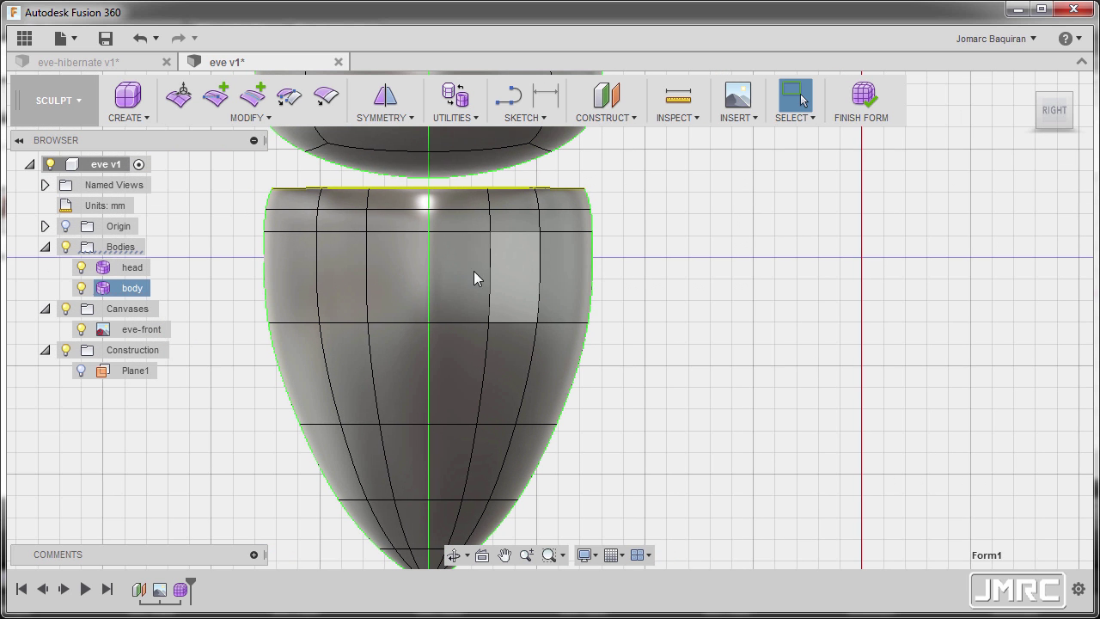
Select the eight faces in the two central columns on the body's side, starting one row below the rim
{"action": "left_click", "coordinate": [380, 220]}
{"action": "left_click", "coordinate": [456, 223]}
{"action": "left_click", "coordinate": [453, 276]}
{"action": "left_click", "coordinate": [434, 373]}
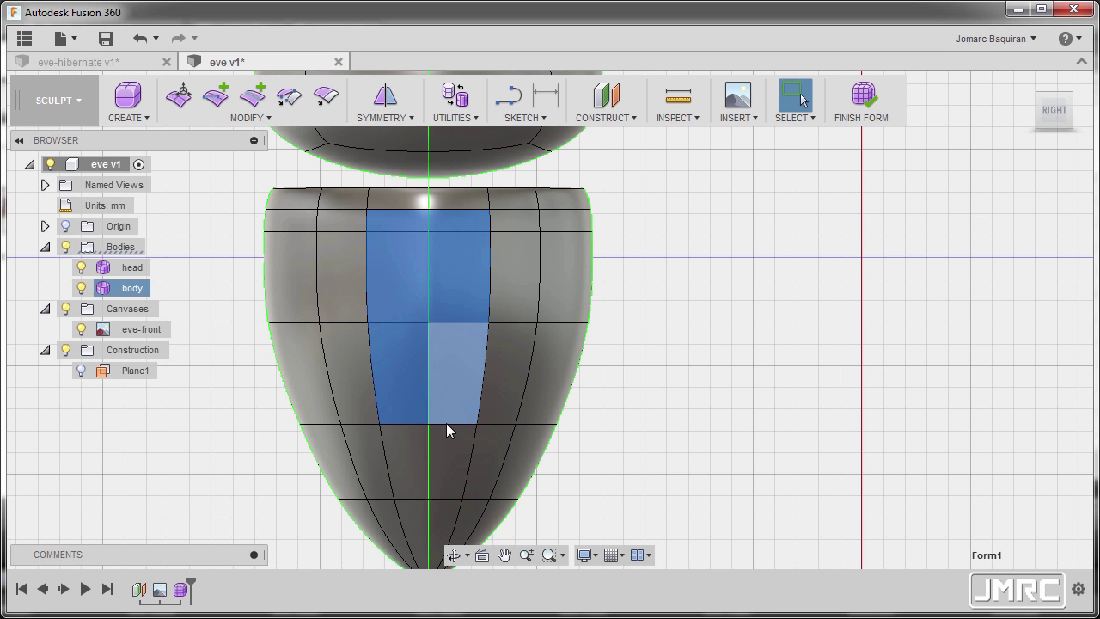
{"action": "left_click", "coordinate": [454, 462]}
{"action": "middle_click_drag", "start_coordinate": [602, 373], "coordinate": [695, 376], "text": "shift"}
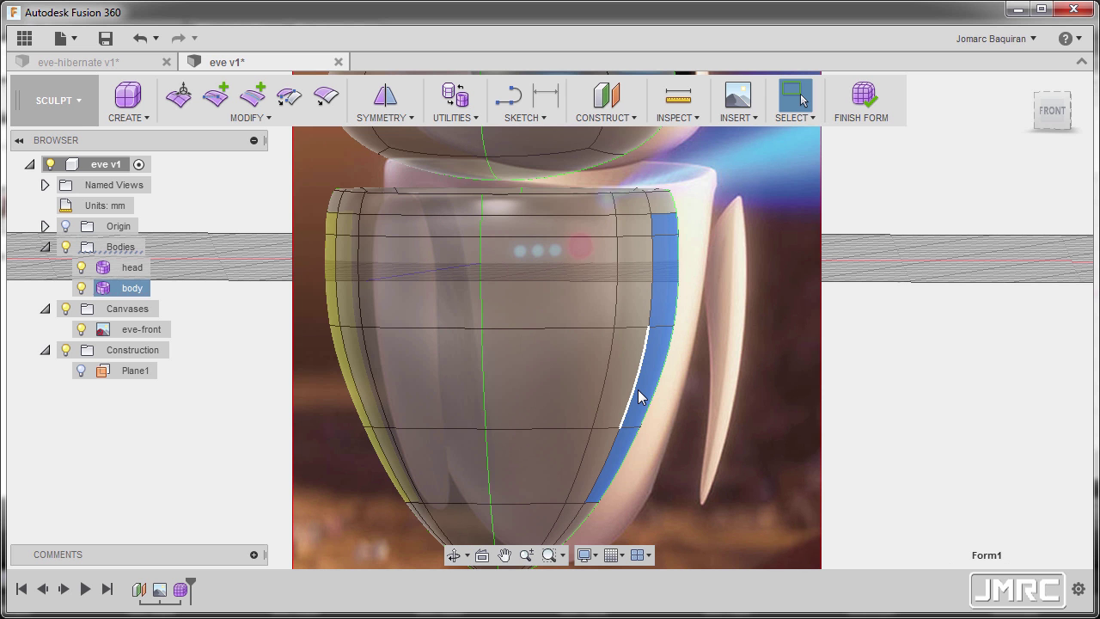
Extrude the selected side faces inward by about 1.38 mm with Edit Form, working in box display
{"action": "key", "text": "alt+1"}
{"action": "middle_click_drag", "start_coordinate": [667, 401], "coordinate": [753, 291], "text": "shift"}
{"action": "scroll", "coordinate": [753, 291], "scroll_direction": "down", "scroll_amount": 1}
{"action": "scroll", "coordinate": [753, 291], "scroll_direction": "up", "scroll_amount": 3}
{"action": "right_click", "coordinate": [752, 291]}
{"action": "left_click", "coordinate": [806, 274]}
{"action": "scroll", "coordinate": [796, 275], "scroll_direction": "up", "scroll_amount": 5}
{"action": "left_click_drag", "start_coordinate": [669, 349], "coordinate": [656, 356]}
{"action": "key", "text": "ctrl+z"}
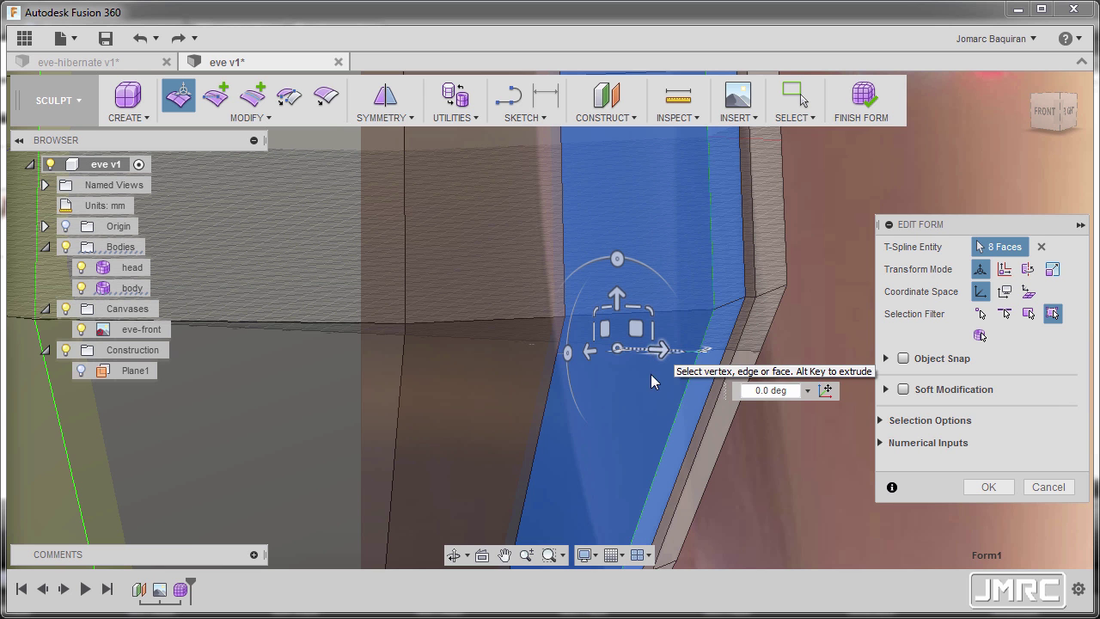
{"action": "left_click_drag", "start_coordinate": [661, 348], "coordinate": [649, 348]}
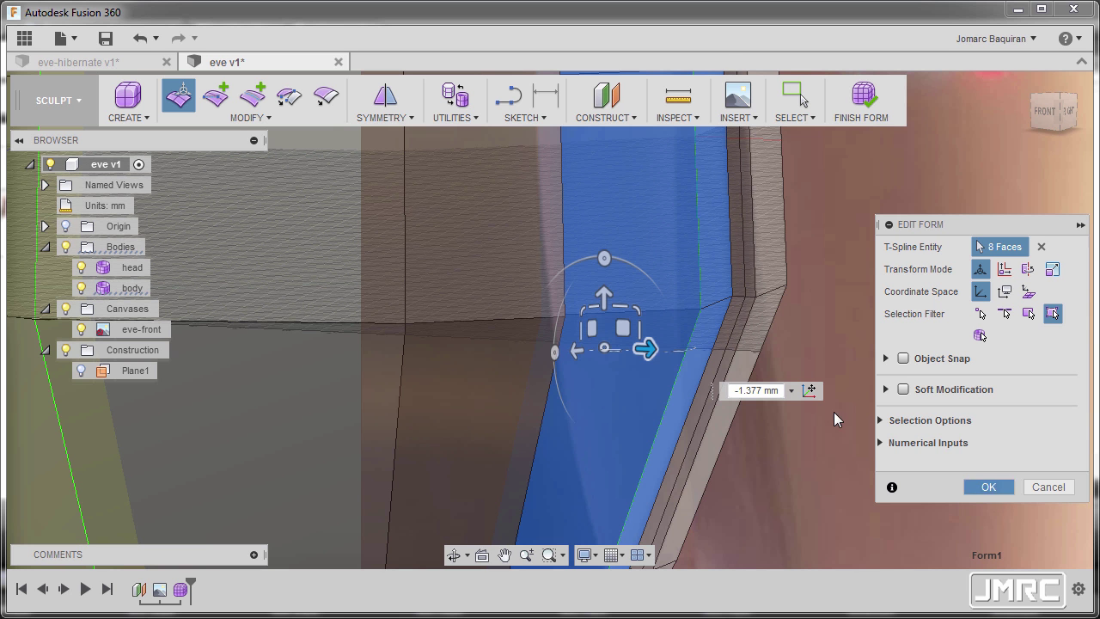
{"action": "left_click", "coordinate": [988, 487]}
Show the body in smooth display and examine the side recess from the front down to its lower end
{"action": "scroll", "coordinate": [718, 385], "scroll_direction": "down", "scroll_amount": 5}
{"action": "key", "text": "alt+3"}
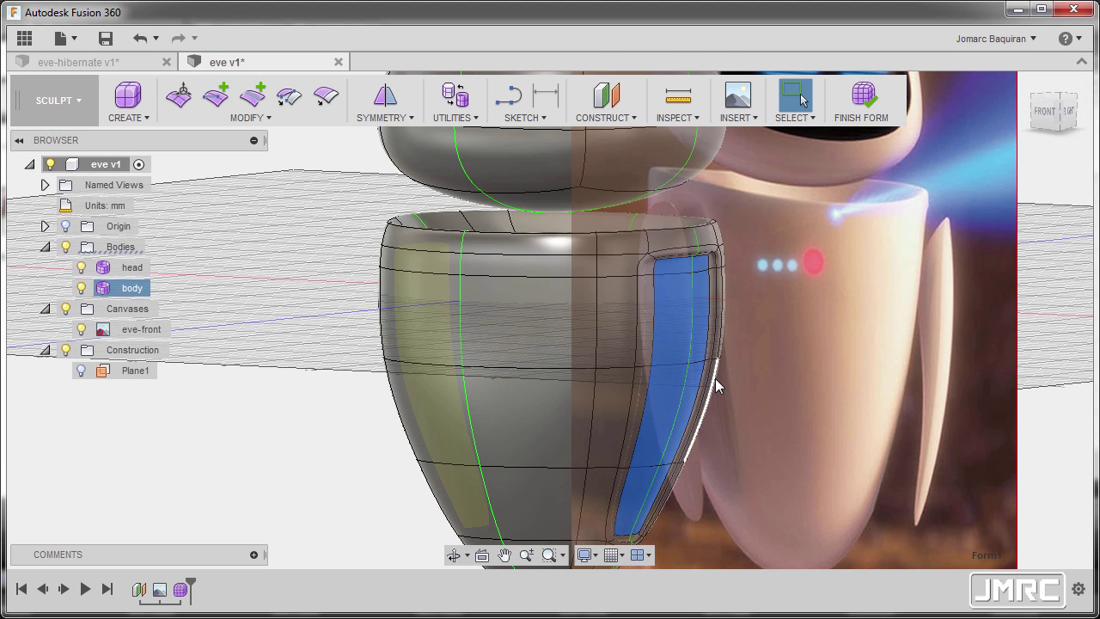
{"action": "middle_click_drag", "start_coordinate": [723, 378], "coordinate": [782, 382], "text": "shift"}
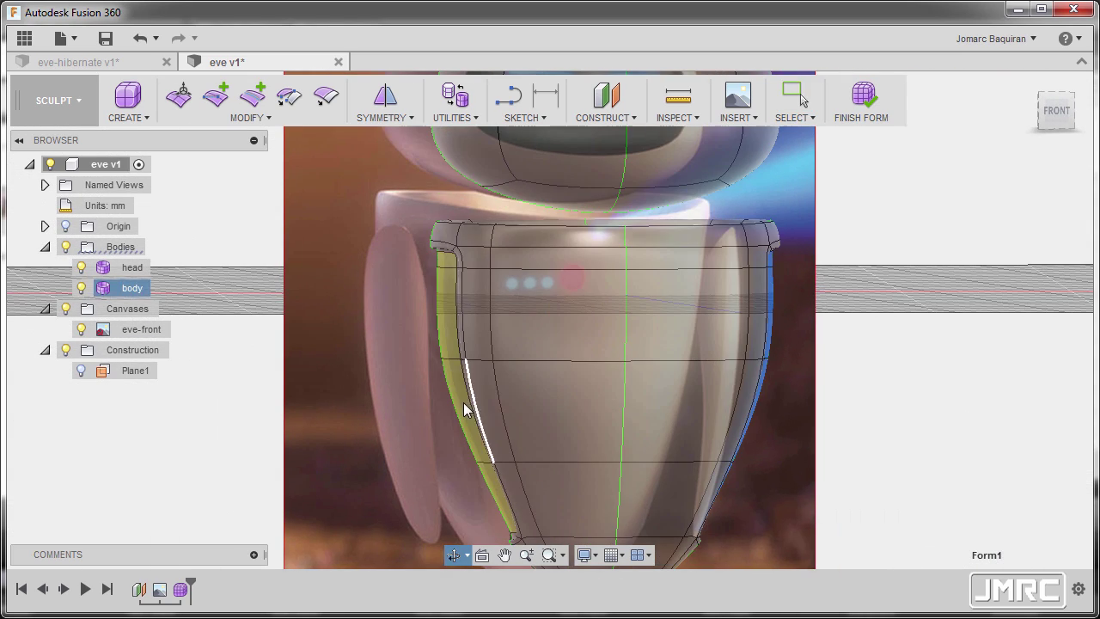
{"action": "left_click", "coordinate": [909, 374]}
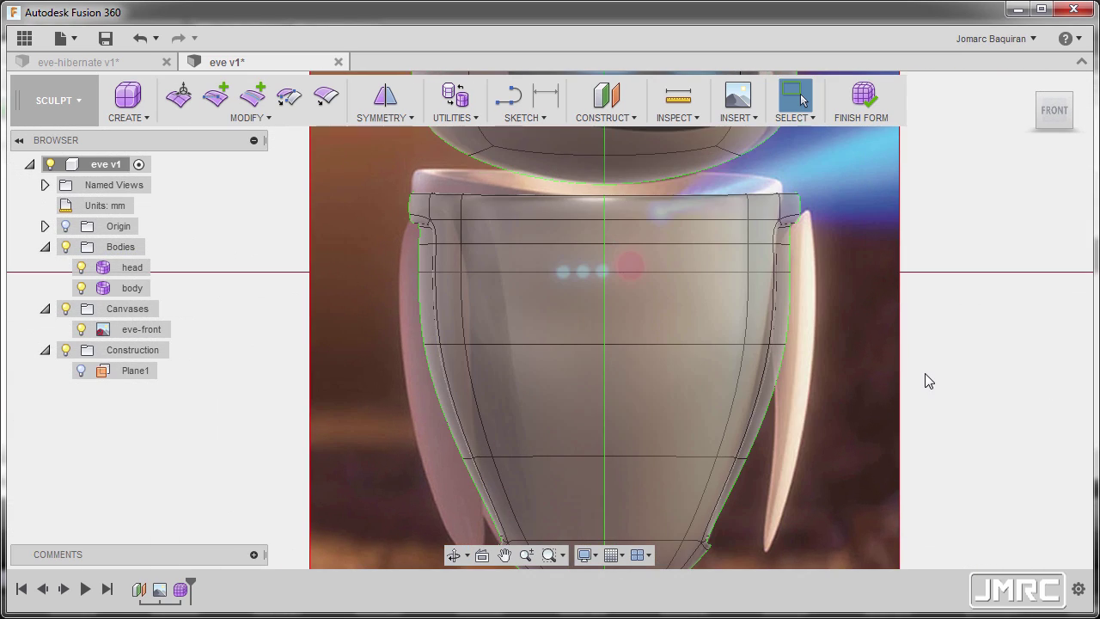
{"action": "middle_click_drag", "start_coordinate": [813, 311], "coordinate": [817, 176]}
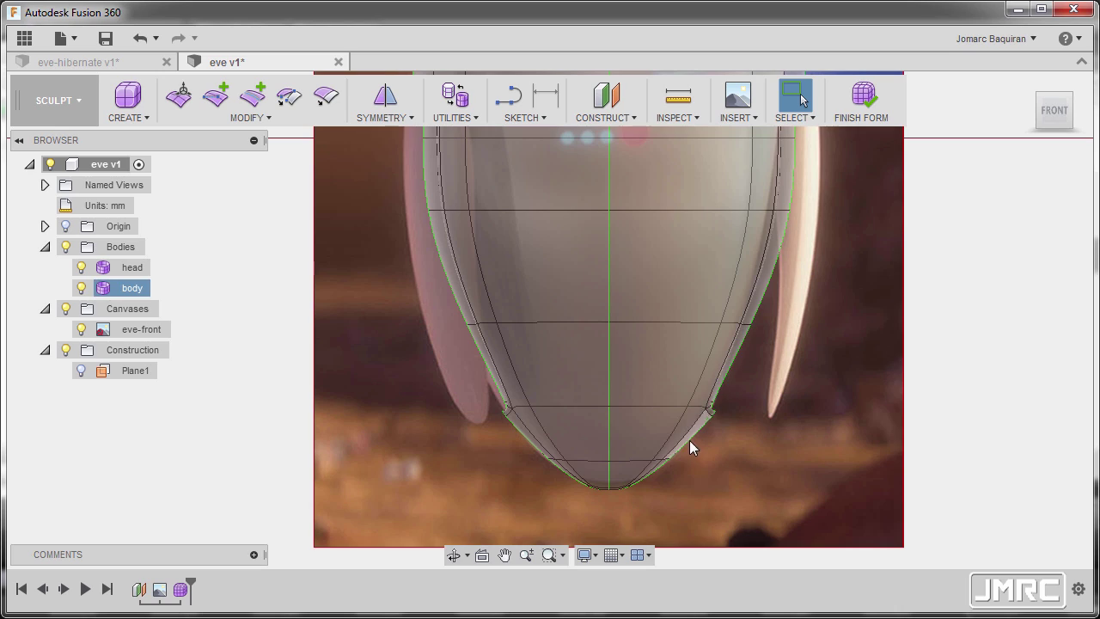
{"action": "middle_click_drag", "start_coordinate": [736, 396], "coordinate": [559, 404], "text": "shift"}
{"action": "scroll", "coordinate": [773, 387], "scroll_direction": "up", "scroll_amount": 3}
{"action": "middle_click_drag", "start_coordinate": [684, 349], "coordinate": [750, 487]}
In box display, weld the stacked centerline vertices of the recess's lower edge onto the outermost one using Vertex to Vertex mode
{"action": "left_click", "coordinate": [706, 429]}
{"action": "key", "text": "alt+1"}
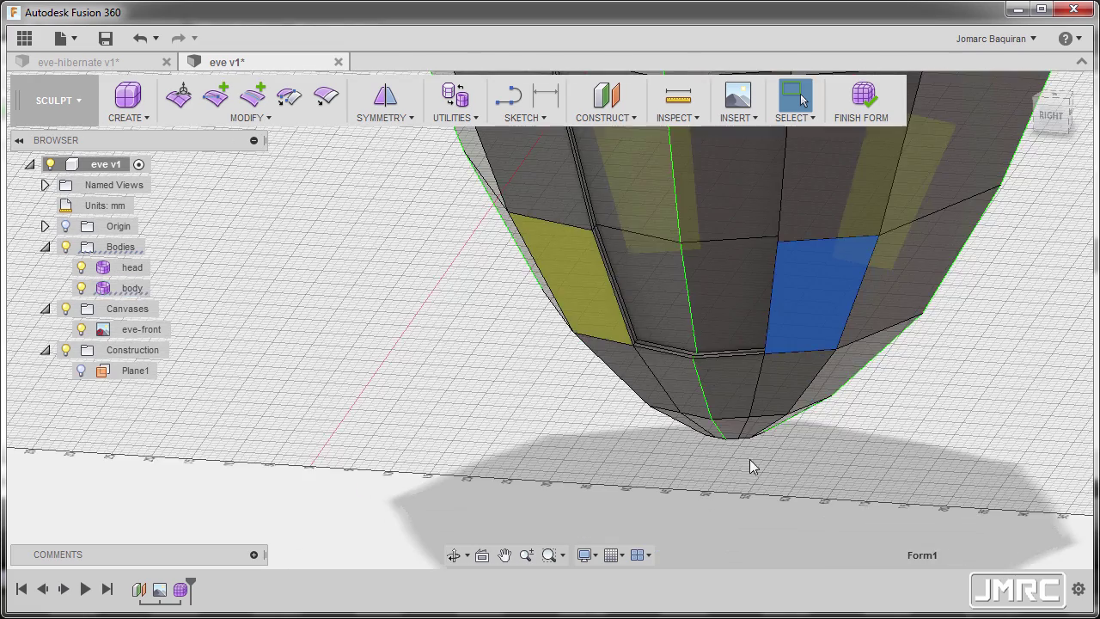
{"action": "left_click", "coordinate": [748, 486]}
{"action": "scroll", "coordinate": [704, 365], "scroll_direction": "up", "scroll_amount": 5}
{"action": "middle_click_drag", "start_coordinate": [674, 380], "coordinate": [649, 369], "text": "shift"}
{"action": "scroll", "coordinate": [666, 367], "scroll_direction": "up", "scroll_amount": 1}
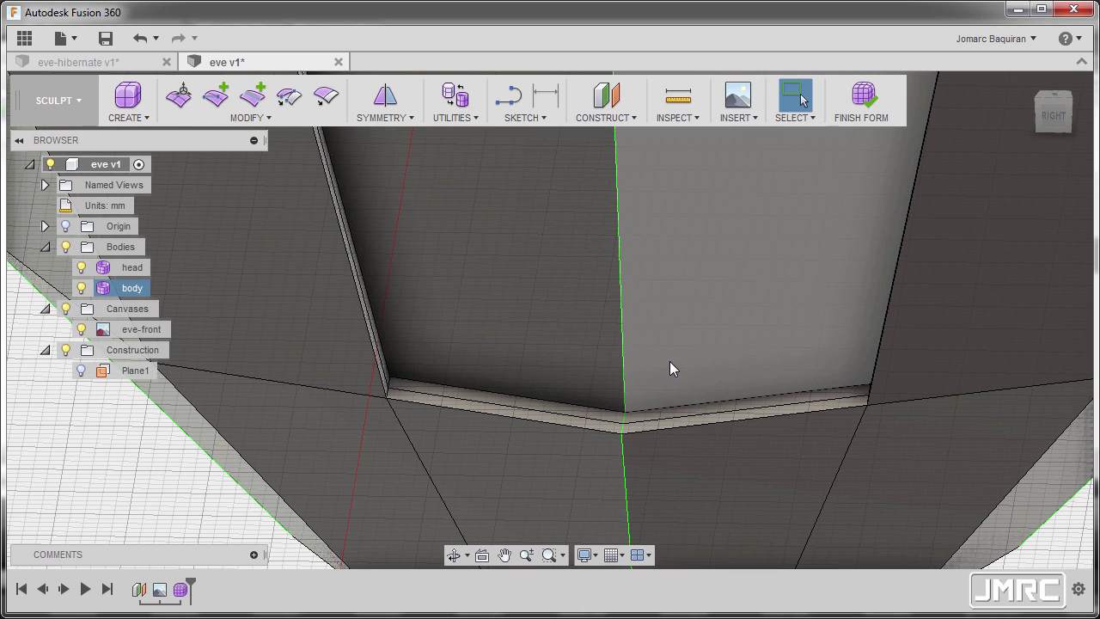
{"action": "right_click", "coordinate": [670, 362]}
{"action": "key", "text": "Escape"}
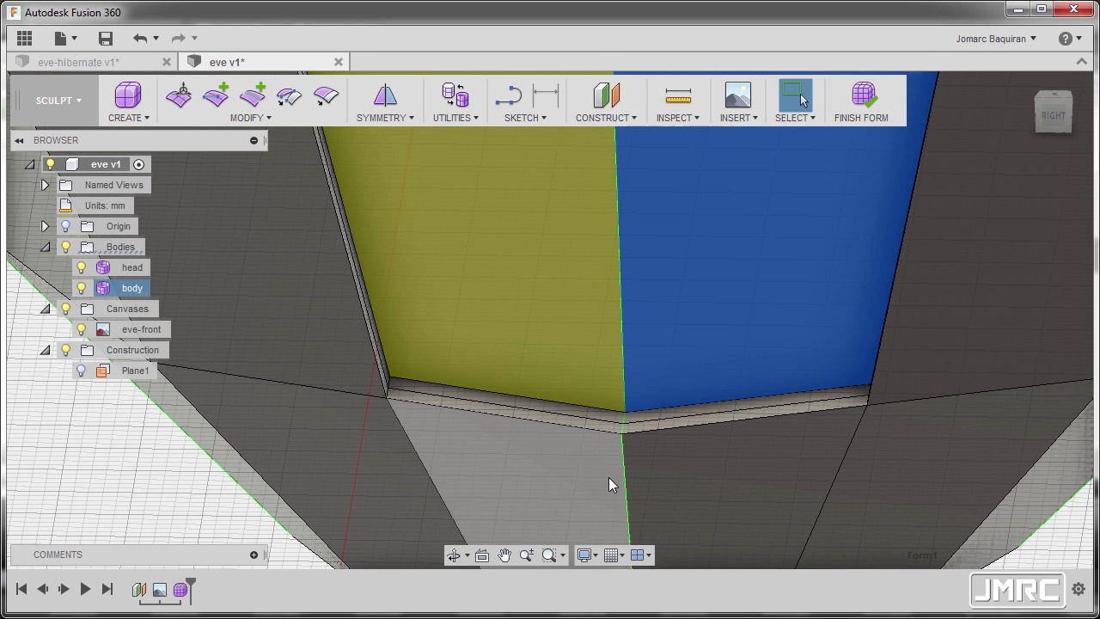
{"action": "key", "text": "s"}
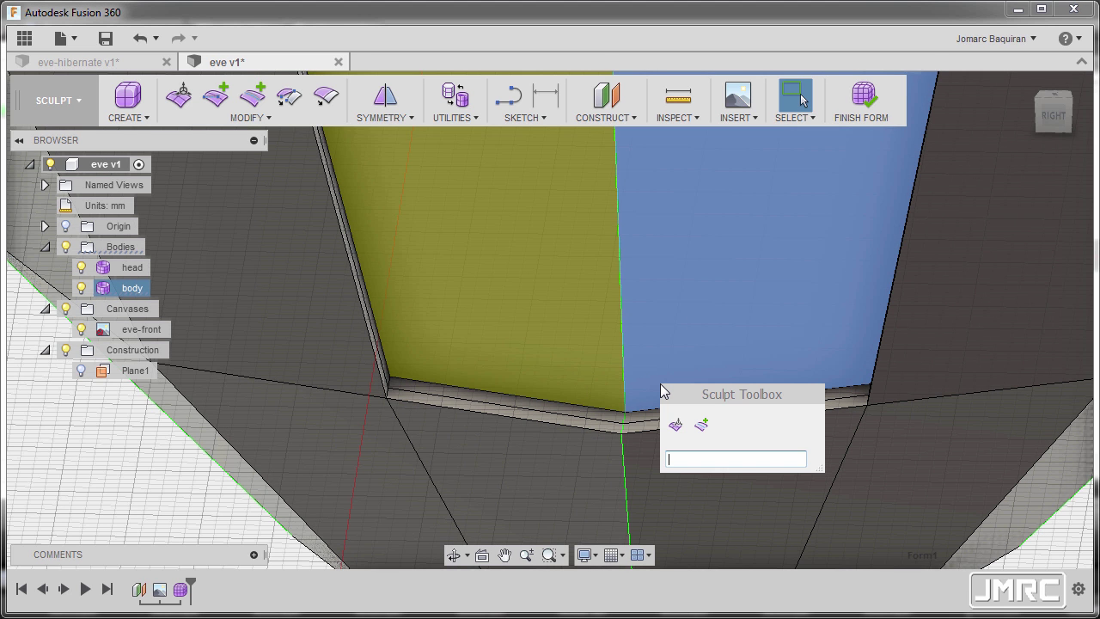
{"action": "type", "text": "we"}
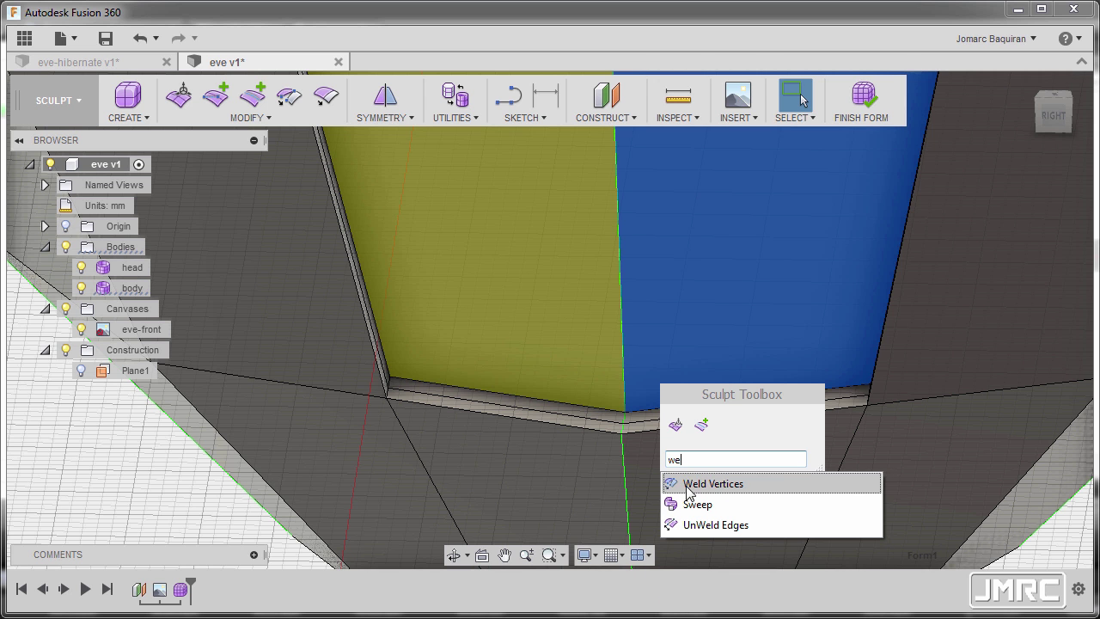
{"action": "left_click", "coordinate": [707, 486]}
{"action": "scroll", "coordinate": [628, 398], "scroll_direction": "up", "scroll_amount": 5}
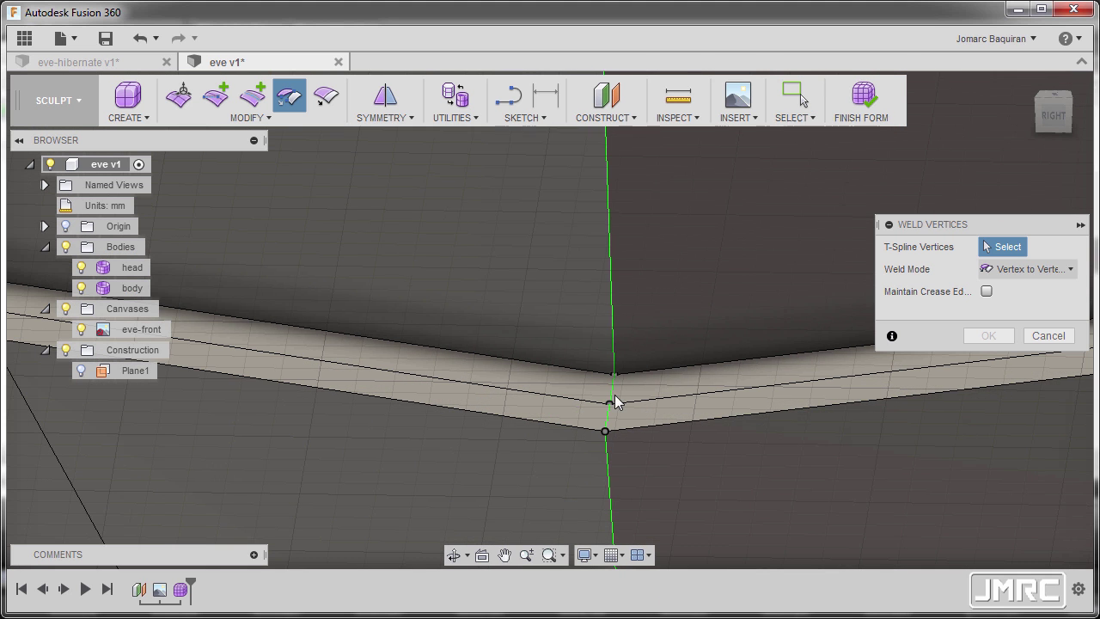
{"action": "left_click", "coordinate": [614, 376]}
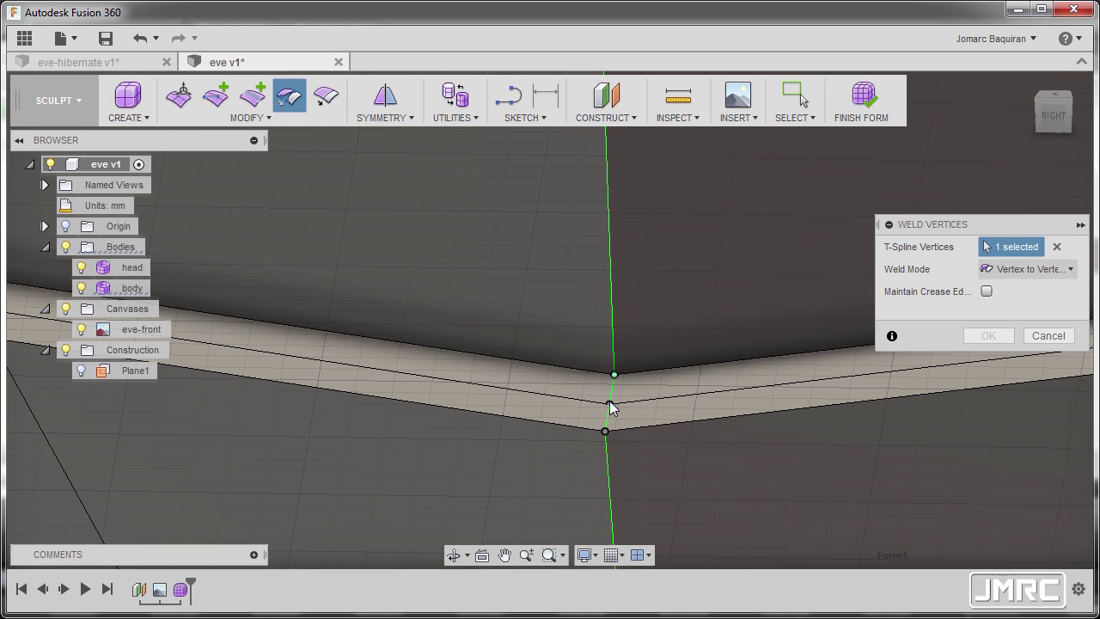
{"action": "left_click", "coordinate": [611, 403]}
{"action": "left_click", "coordinate": [609, 405]}
{"action": "left_click", "coordinate": [606, 433]}
Weld the two inner vertices at the recess's lower corner onto the outer corner vertex and finish Weld Vertices
{"action": "middle_click_drag", "start_coordinate": [531, 325], "coordinate": [588, 324], "text": "shift"}
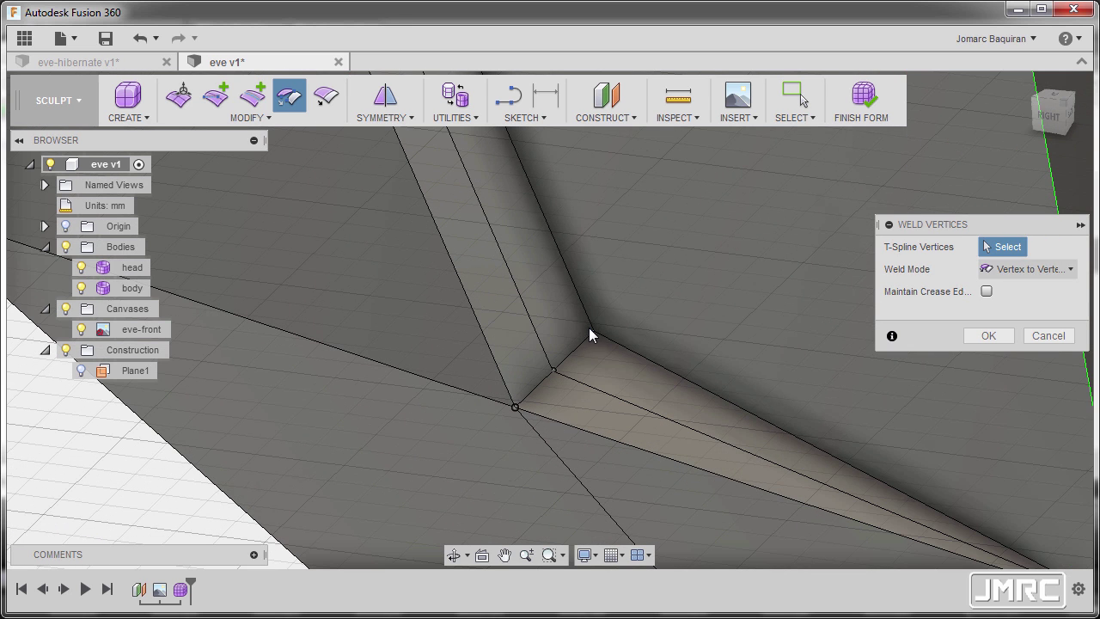
{"action": "left_click", "coordinate": [594, 329]}
{"action": "left_click", "coordinate": [555, 372]}
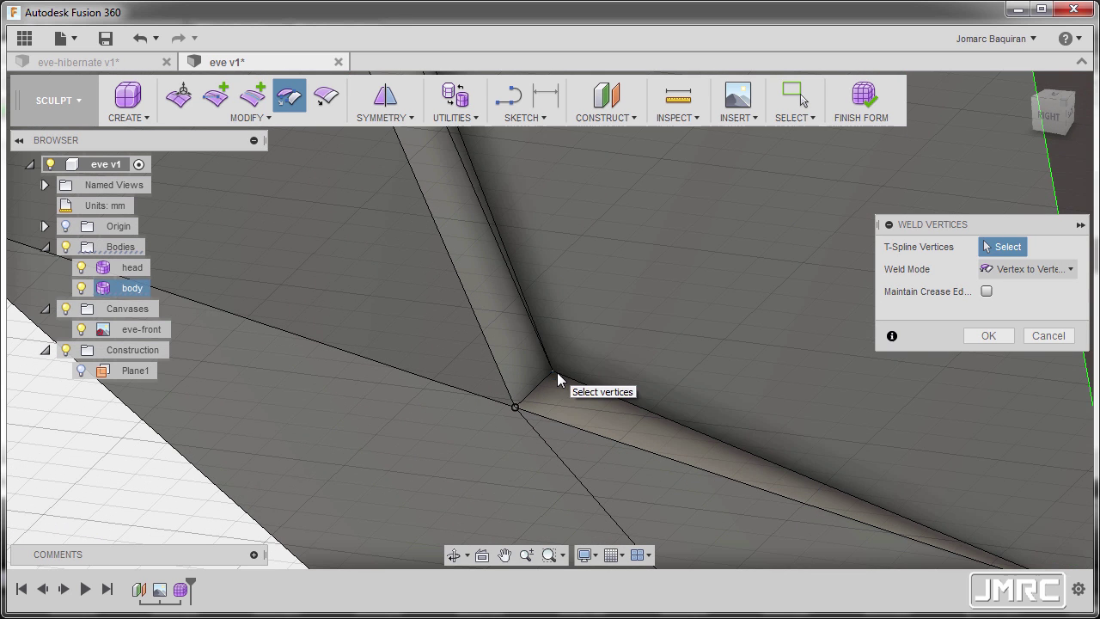
{"action": "left_click", "coordinate": [553, 372]}
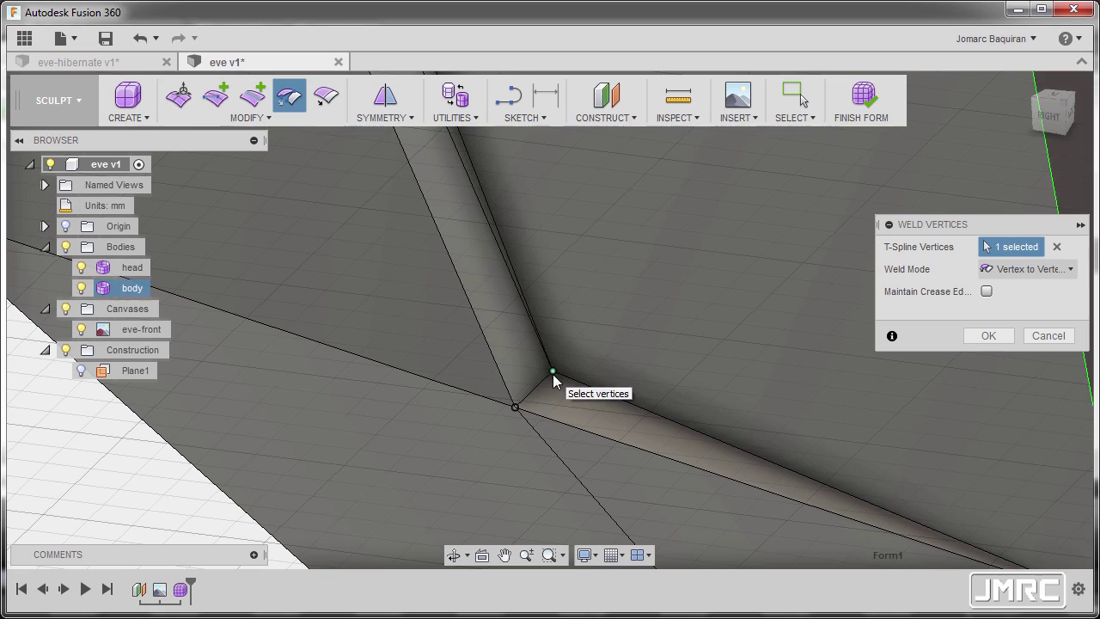
{"action": "left_click", "coordinate": [515, 407]}
{"action": "scroll", "coordinate": [461, 330], "scroll_direction": "down", "scroll_amount": 5}
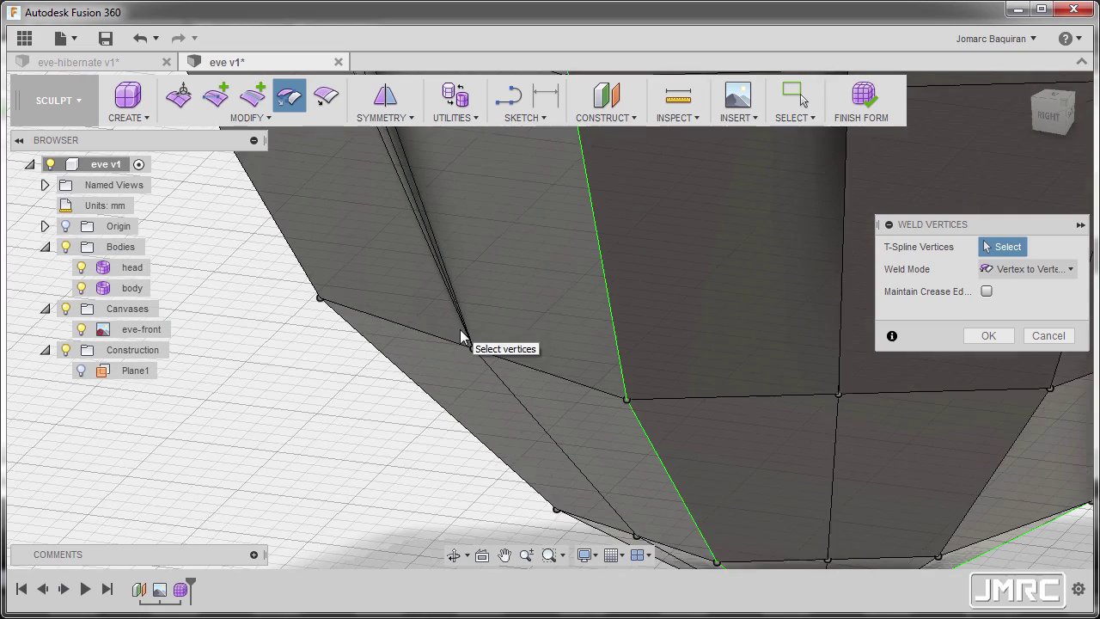
{"action": "left_click", "coordinate": [992, 341]}
Inspect the welded lower end of the recess in smooth display and compare the body outline with the canvas in front view
{"action": "scroll", "coordinate": [533, 342], "scroll_direction": "down", "scroll_amount": 4}
{"action": "middle_click_drag", "start_coordinate": [534, 342], "coordinate": [617, 323], "text": "shift"}
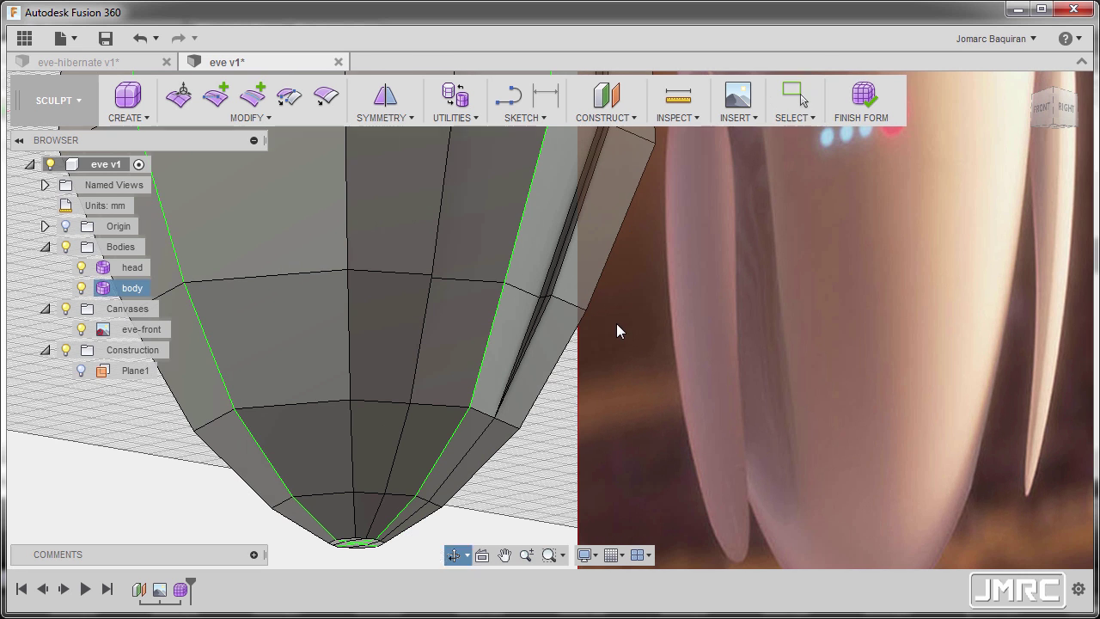
{"action": "left_click", "coordinate": [555, 364]}
{"action": "scroll", "coordinate": [582, 369], "scroll_direction": "up", "scroll_amount": 3}
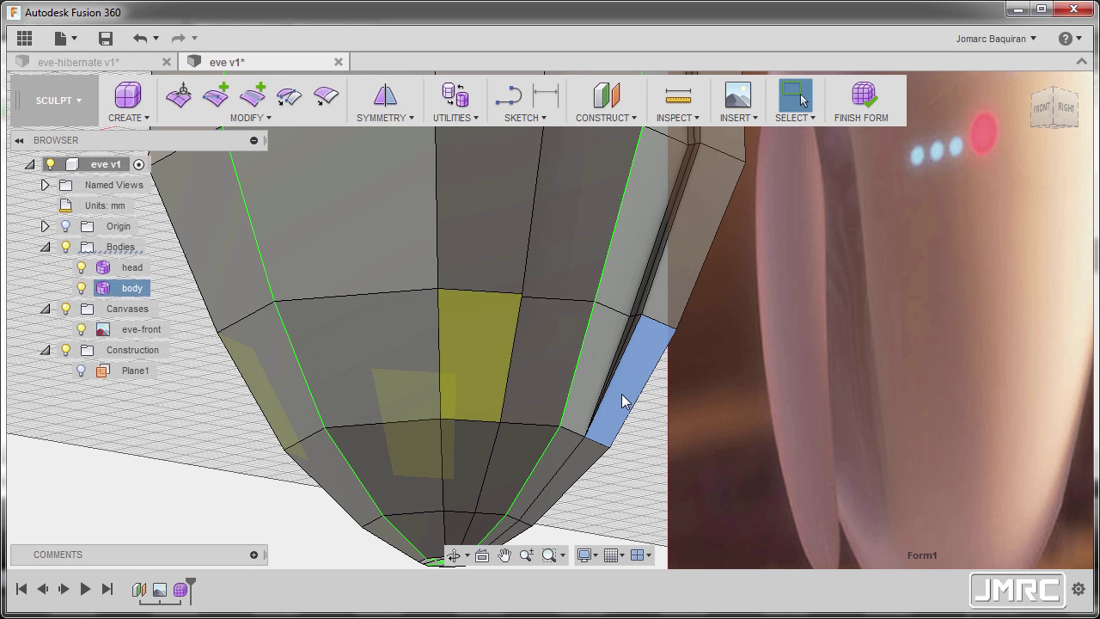
{"action": "key", "text": "alt+3"}
{"action": "scroll", "coordinate": [621, 393], "scroll_direction": "down", "scroll_amount": 3}
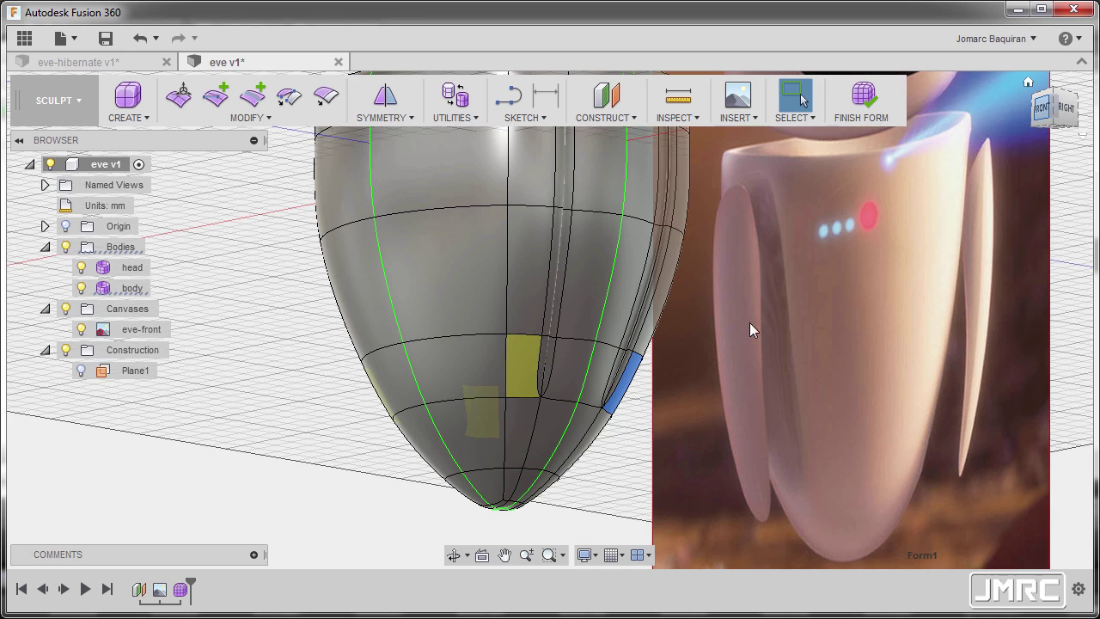
{"action": "left_click", "coordinate": [1042, 109]}
{"action": "middle_click_drag", "start_coordinate": [715, 344], "coordinate": [938, 456]}
{"action": "middle_click_drag", "start_coordinate": [712, 415], "coordinate": [850, 447]}
{"action": "key", "text": "Escape"}
{"action": "middle_click_drag", "start_coordinate": [715, 452], "coordinate": [859, 452]}
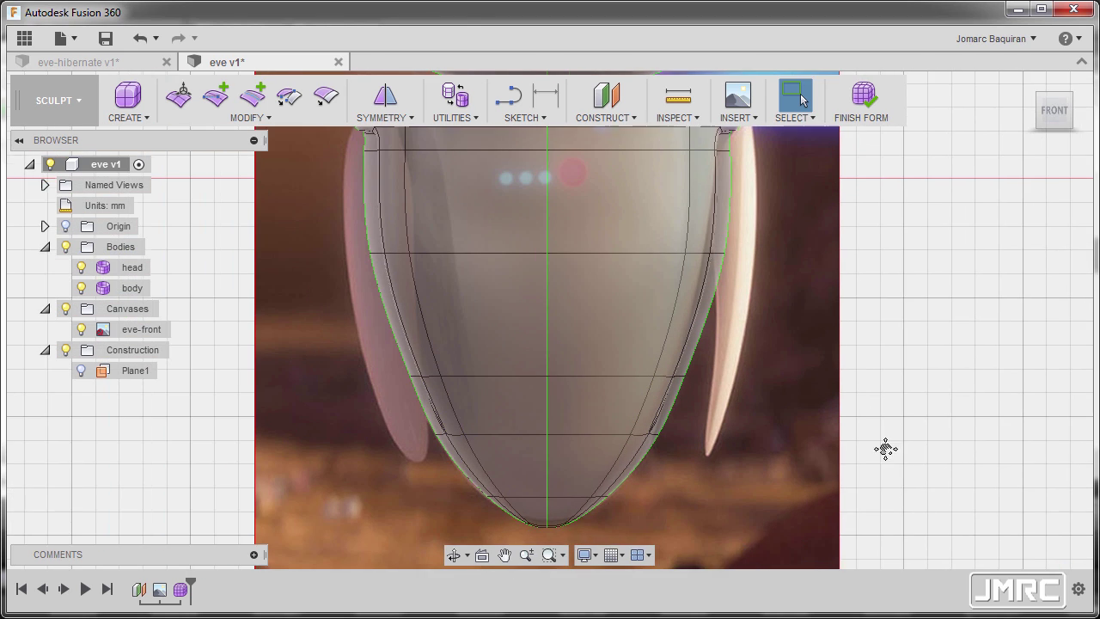
{"action": "scroll", "coordinate": [885, 454], "scroll_direction": "up", "scroll_amount": 5}
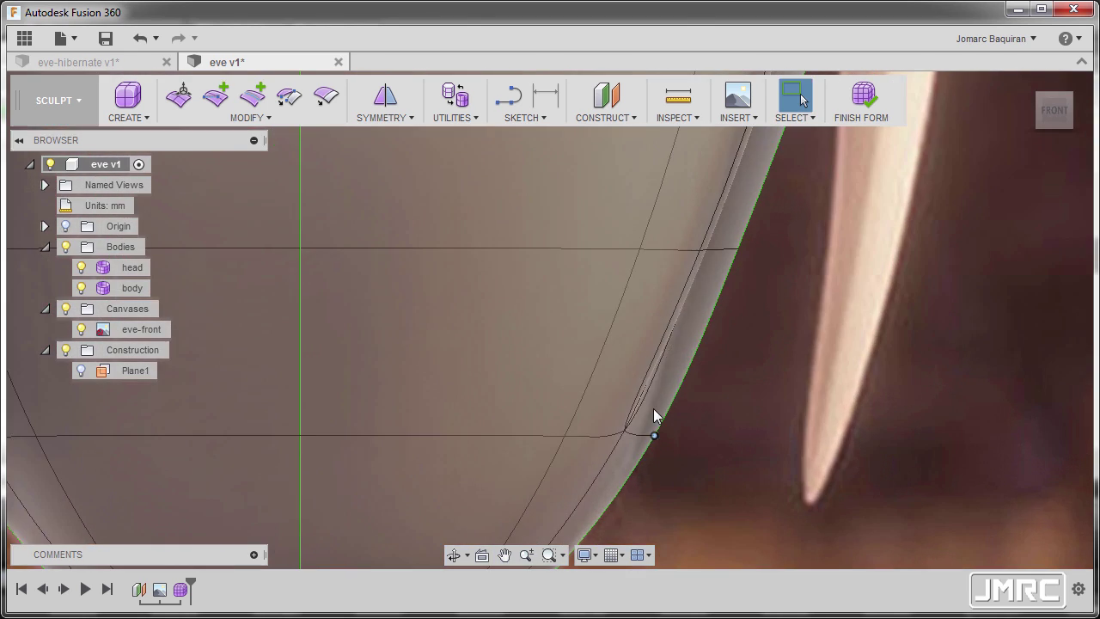
Examine the upper part of the side recess in box and smooth display from the right view
{"action": "scroll", "coordinate": [693, 396], "scroll_direction": "down", "scroll_amount": 8}
{"action": "middle_click_drag", "start_coordinate": [691, 411], "coordinate": [563, 423], "text": "shift"}
{"action": "scroll", "coordinate": [694, 292], "scroll_direction": "up", "scroll_amount": 4}
{"action": "middle_click_drag", "start_coordinate": [694, 292], "coordinate": [757, 382], "text": "shift"}
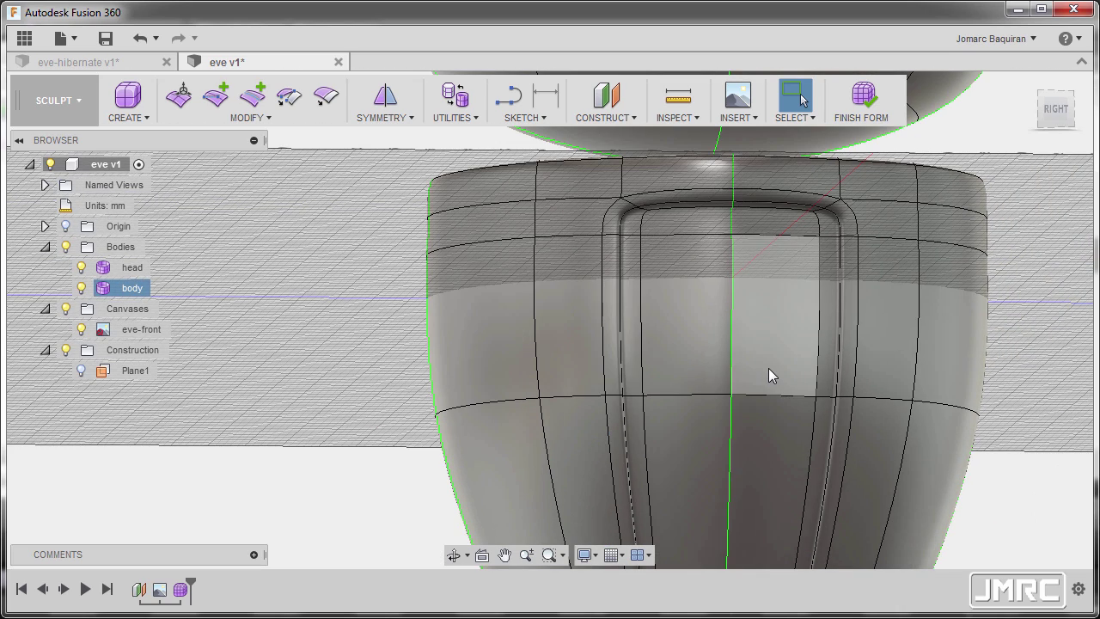
{"action": "left_click", "coordinate": [680, 292]}
{"action": "key", "text": "alt+1"}
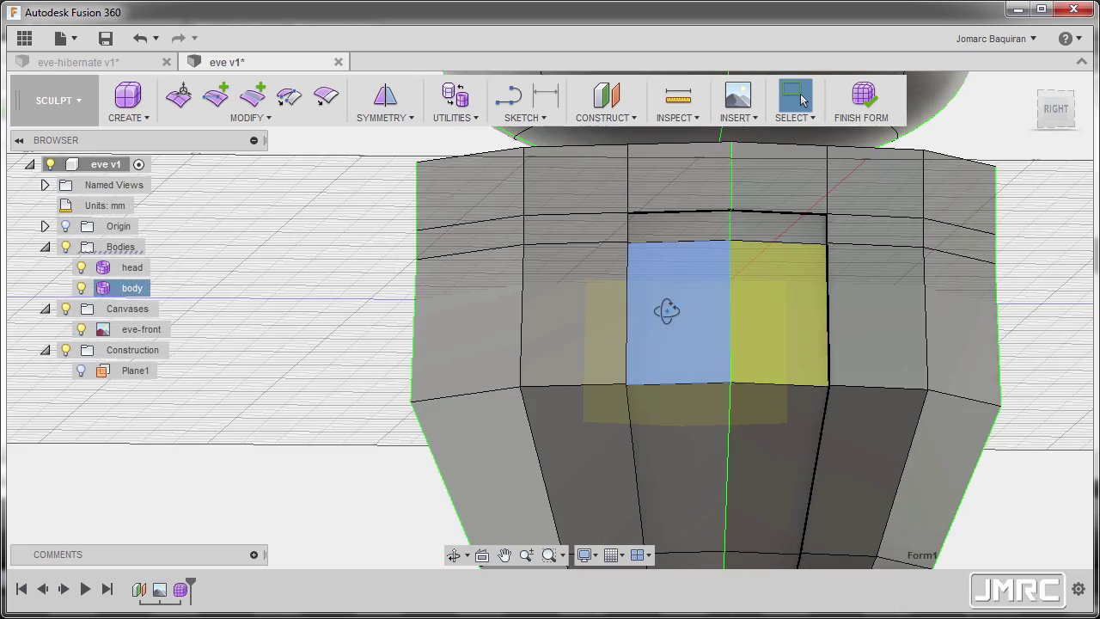
{"action": "middle_click_drag", "start_coordinate": [678, 314], "coordinate": [632, 310], "text": "shift"}
{"action": "left_click", "coordinate": [348, 273]}
{"action": "left_click", "coordinate": [1051, 118]}
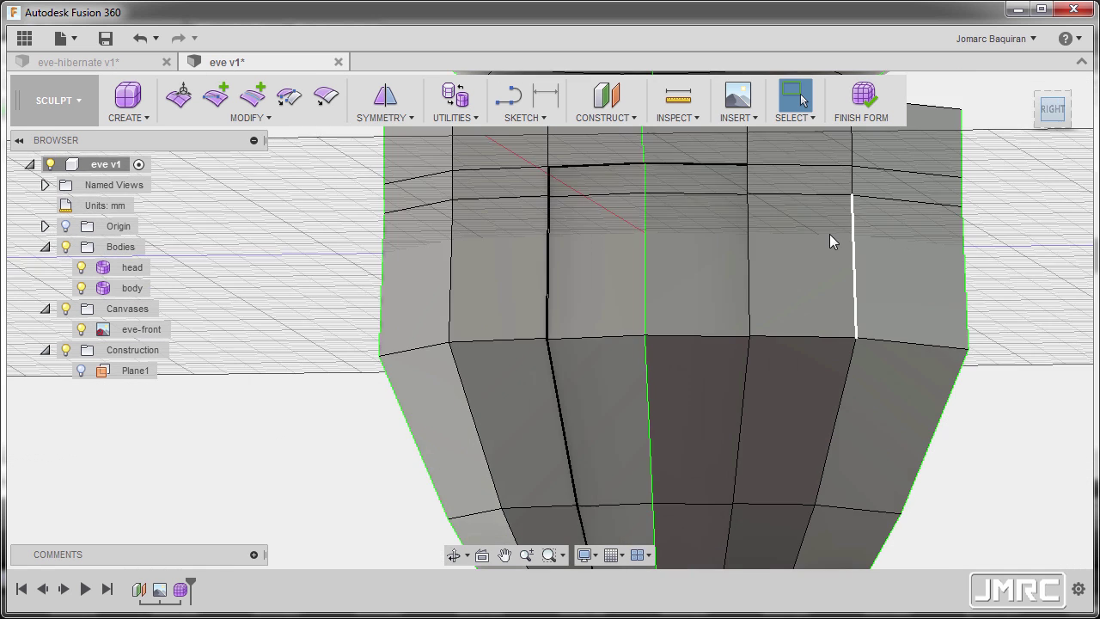
{"action": "scroll", "coordinate": [516, 292], "scroll_direction": "up", "scroll_amount": 2}
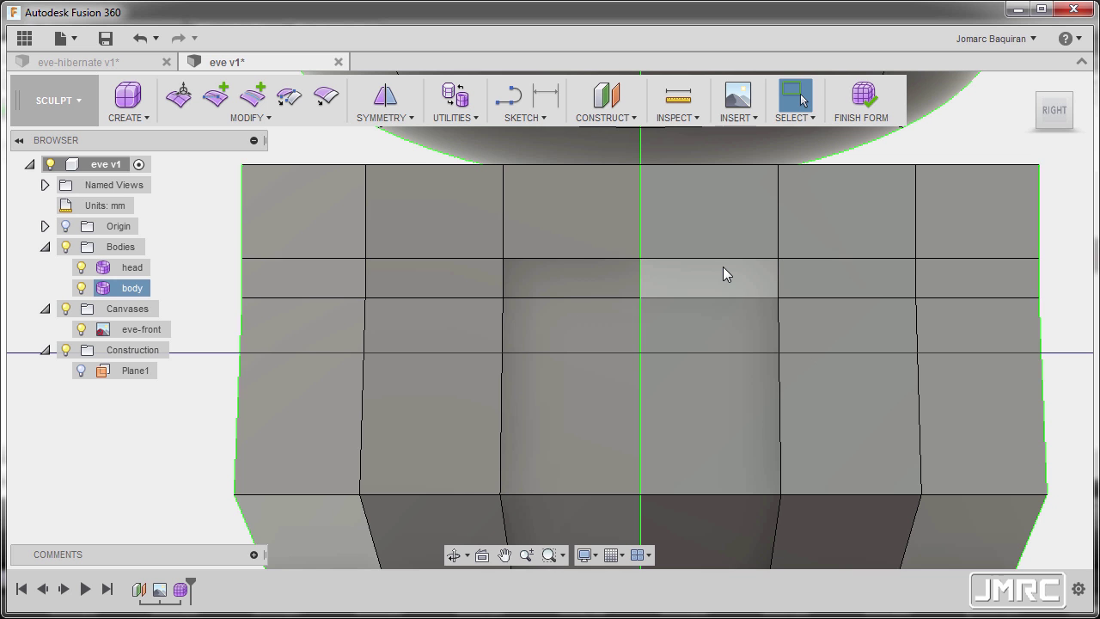
{"action": "left_click", "coordinate": [700, 223]}
{"action": "key", "text": "alt+3"}
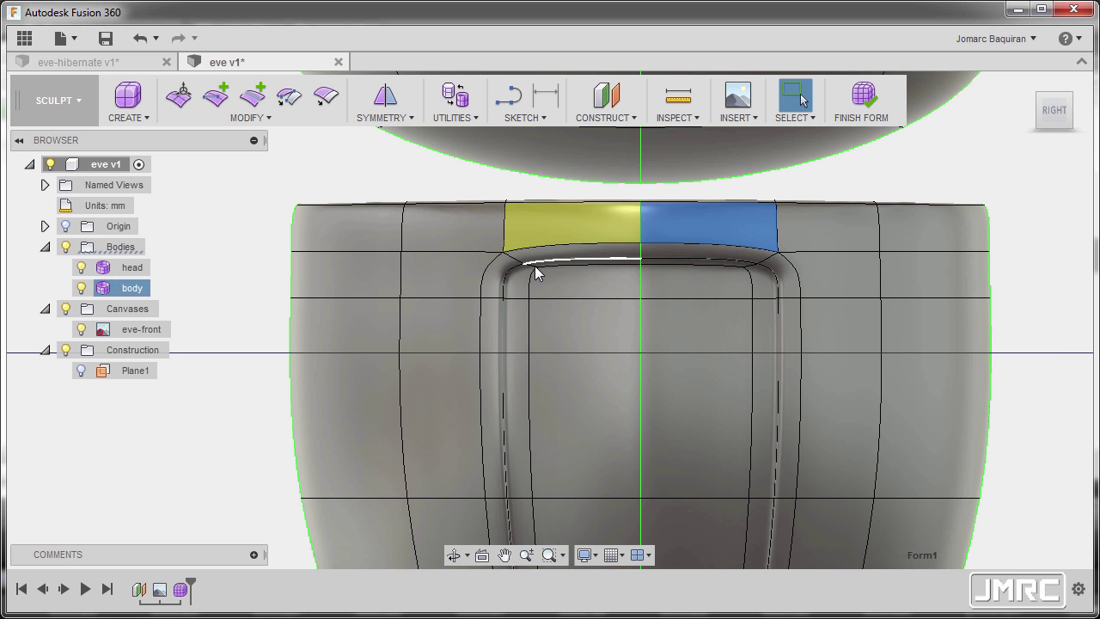
Move the two edges at the recess's upper corner about 4.31 mm toward the centerline and 0.44 mm down in box display
{"action": "key", "text": "alt+1"}
{"action": "middle_click_drag", "start_coordinate": [536, 267], "coordinate": [467, 222], "text": "shift"}
{"action": "left_click", "coordinate": [342, 302]}
{"action": "scroll", "coordinate": [504, 269], "scroll_direction": "up", "scroll_amount": 5}
{"action": "scroll", "coordinate": [465, 218], "scroll_direction": "up", "scroll_amount": 4}
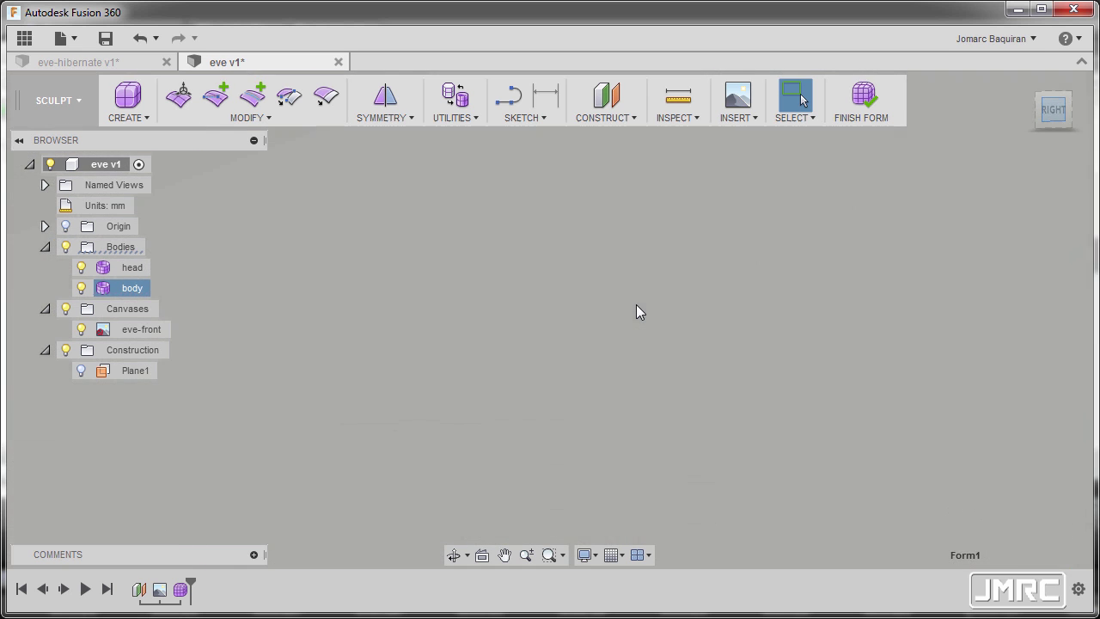
{"action": "scroll", "coordinate": [636, 304], "scroll_direction": "down", "scroll_amount": 8}
{"action": "middle_click_drag", "start_coordinate": [612, 362], "coordinate": [607, 431]}
{"action": "scroll", "coordinate": [607, 432], "scroll_direction": "down", "scroll_amount": 3}
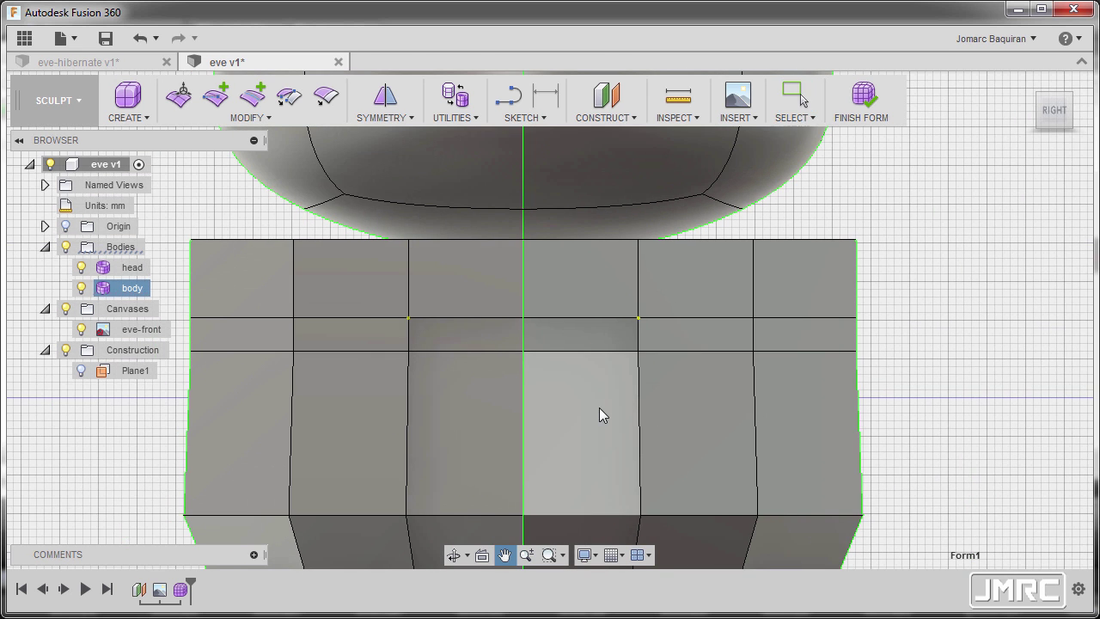
{"action": "right_click", "coordinate": [593, 395]}
{"action": "left_click", "coordinate": [660, 369]}
{"action": "scroll", "coordinate": [443, 302], "scroll_direction": "up", "scroll_amount": 3}
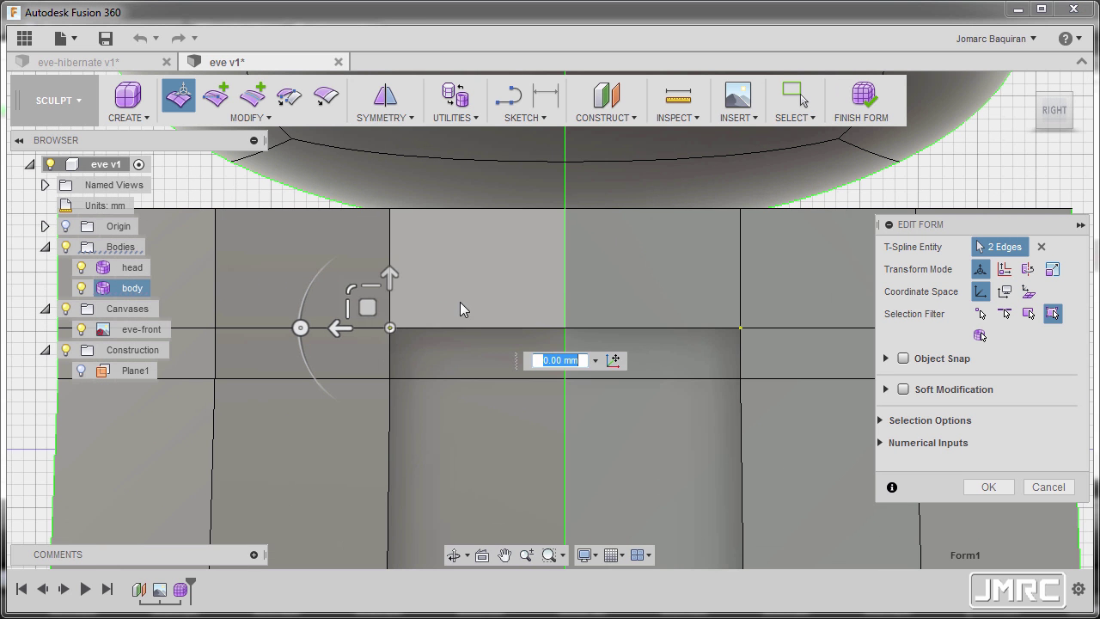
{"action": "left_click_drag", "start_coordinate": [369, 309], "coordinate": [418, 313]}
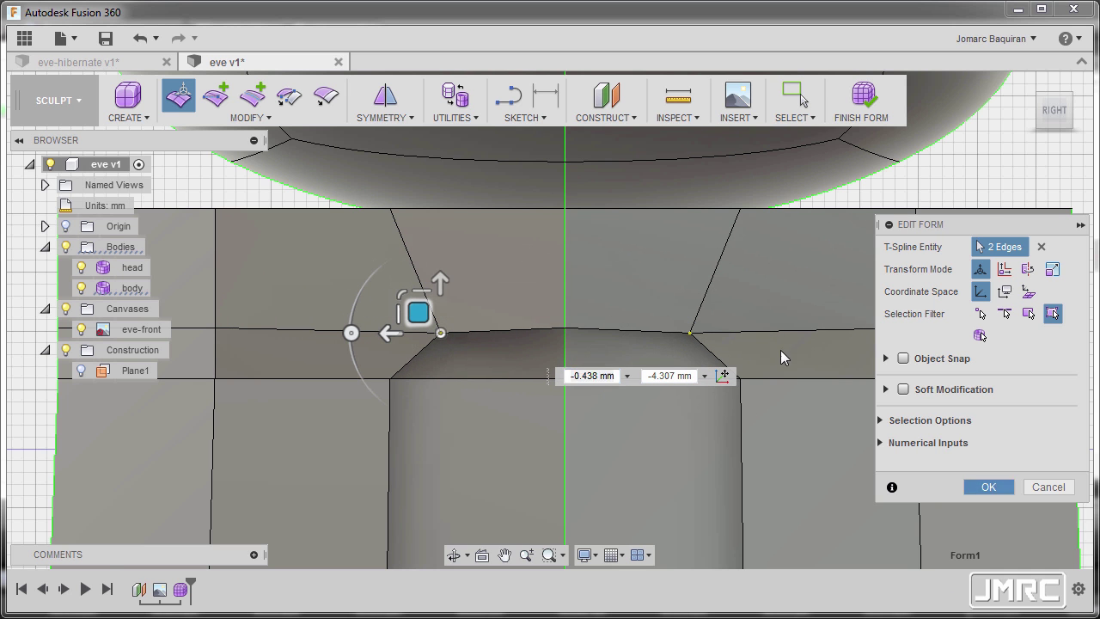
{"action": "left_click", "coordinate": [980, 485]}
Examine the reshaped upper corners of the recess in smooth display and return the body to box display
{"action": "scroll", "coordinate": [740, 331], "scroll_direction": "down", "scroll_amount": 5}
{"action": "left_click", "coordinate": [792, 362]}
{"action": "key", "text": "alt+3"}
{"action": "left_click", "coordinate": [886, 400]}
{"action": "middle_click_drag", "start_coordinate": [769, 443], "coordinate": [772, 382]}
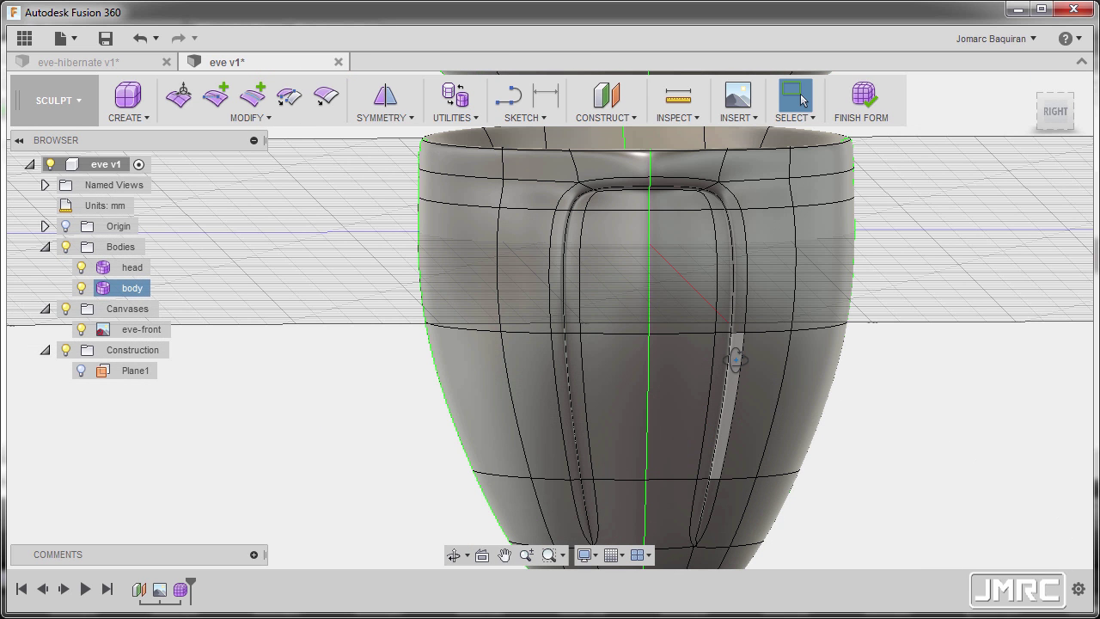
{"action": "left_click", "coordinate": [751, 370]}
{"action": "key", "text": "alt+1"}
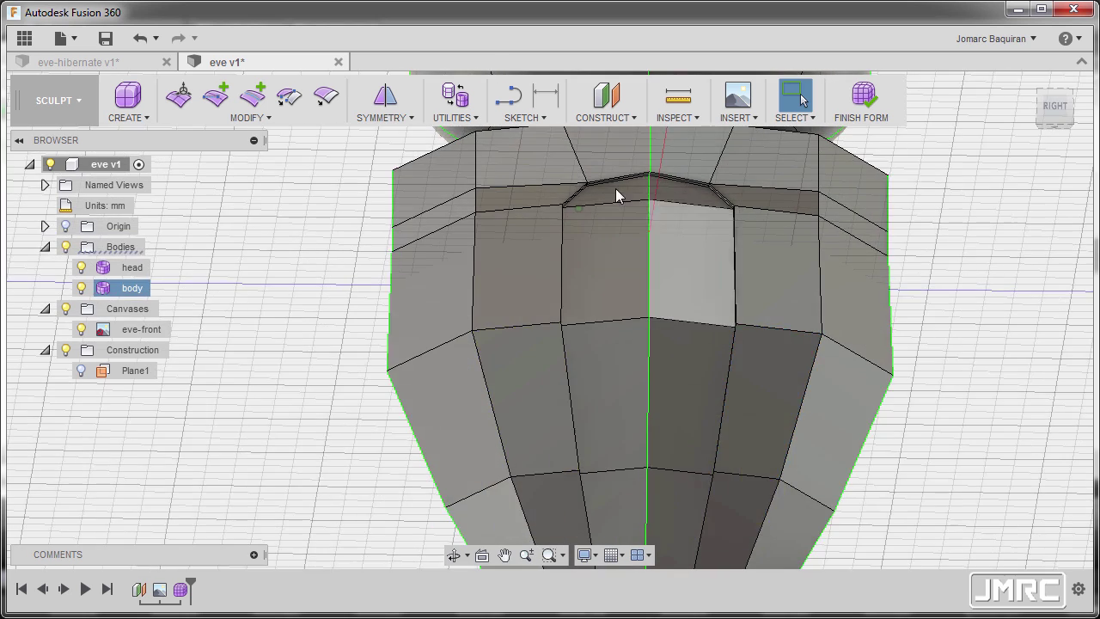
Copy the faces of the body's side recess, from its rounded upper end to its tapered lower end, and paste them as a separate body
{"action": "scroll", "coordinate": [615, 189], "scroll_direction": "up", "scroll_amount": 3}
{"action": "middle_click_drag", "start_coordinate": [594, 258], "coordinate": [571, 217], "text": "shift"}
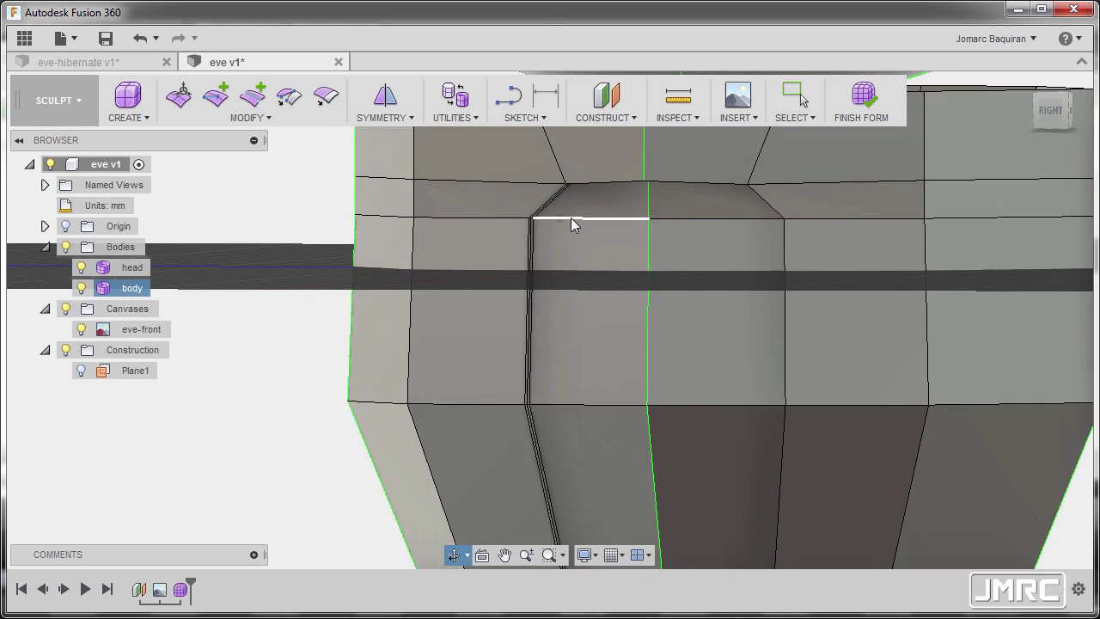
{"action": "scroll", "coordinate": [571, 218], "scroll_direction": "up", "scroll_amount": 2}
{"action": "left_click", "coordinate": [605, 194]}
{"action": "left_click", "coordinate": [734, 200], "text": "shift"}
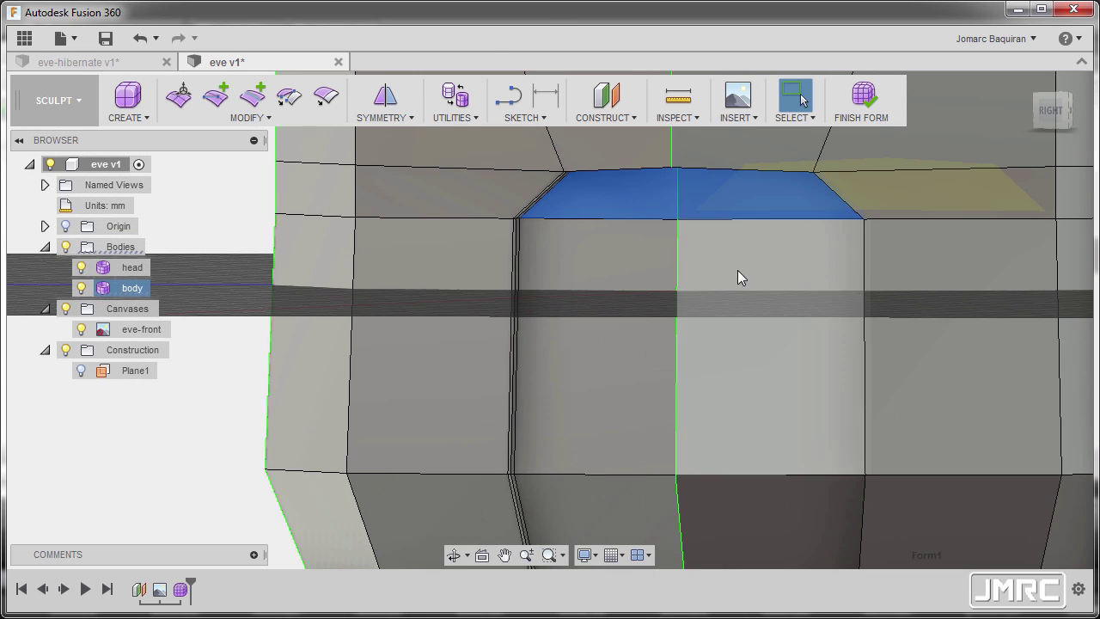
{"action": "left_click", "coordinate": [737, 270], "text": "shift"}
{"action": "left_click", "coordinate": [606, 282], "text": "shift"}
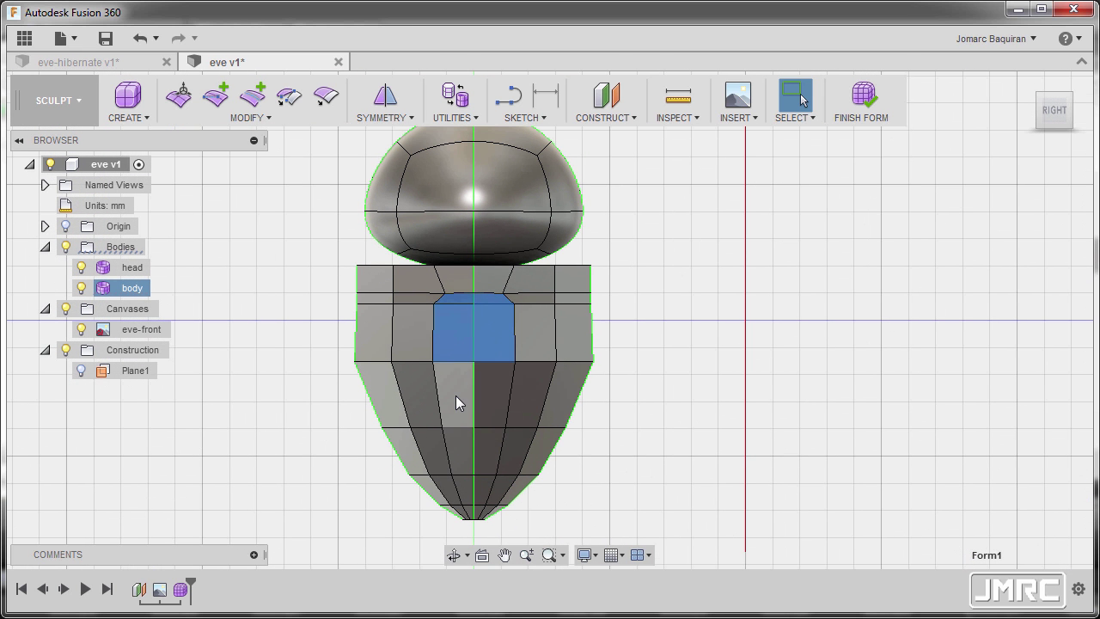
{"action": "left_click", "coordinate": [455, 395], "text": "shift"}
{"action": "left_click", "coordinate": [495, 396], "text": "shift"}
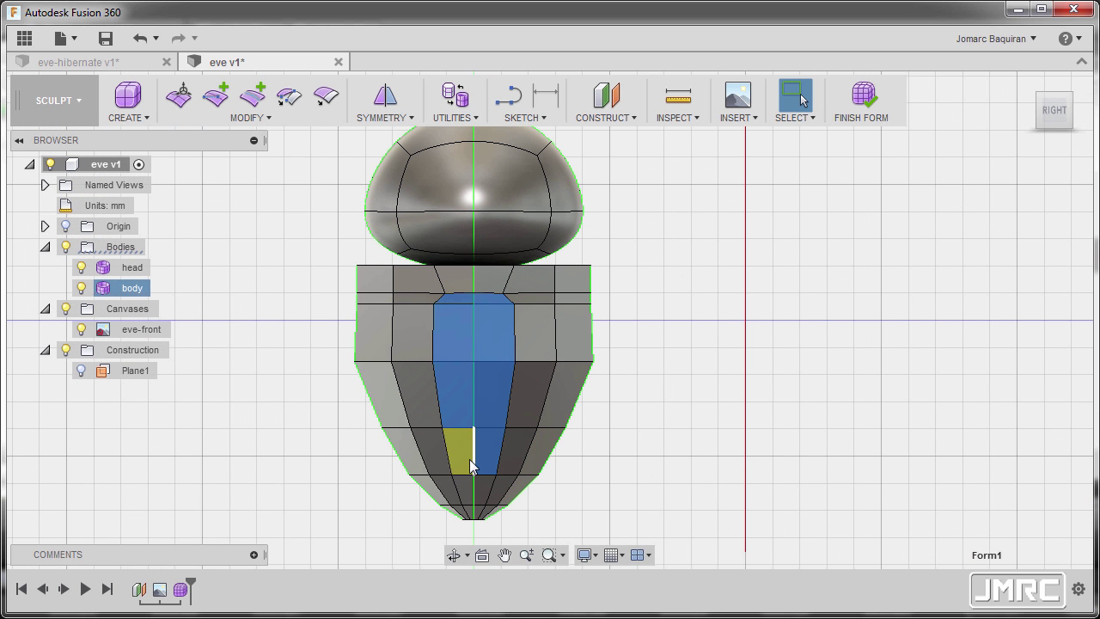
{"action": "scroll", "coordinate": [464, 463], "scroll_direction": "up", "scroll_amount": 3}
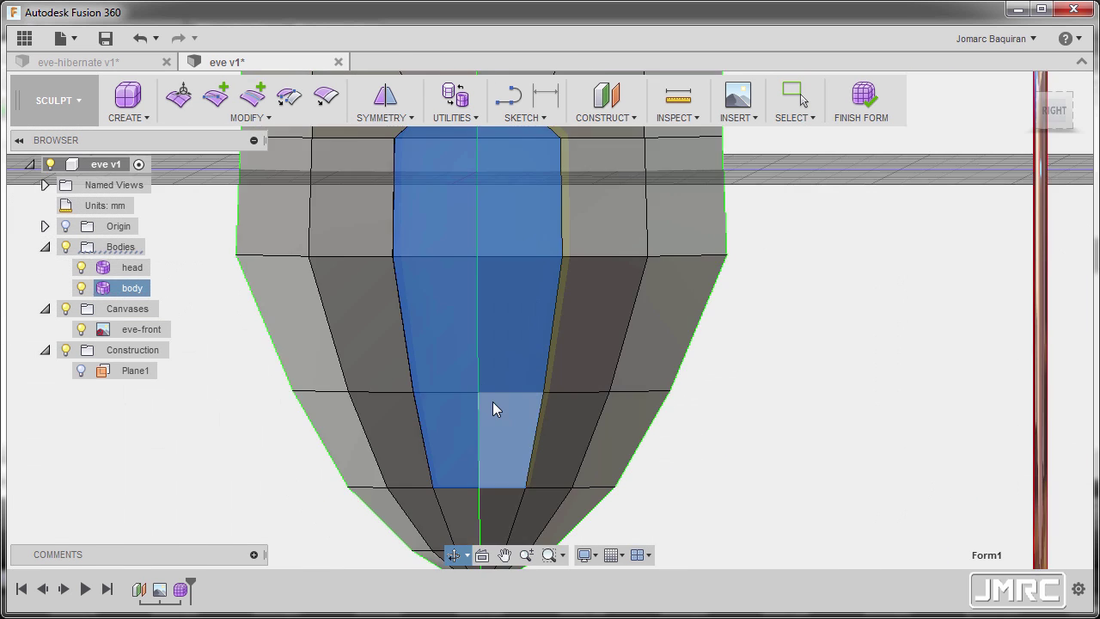
{"action": "scroll", "coordinate": [492, 402], "scroll_direction": "down", "scroll_amount": 3}
{"action": "middle_click_drag", "start_coordinate": [493, 401], "coordinate": [545, 414], "text": "shift"}
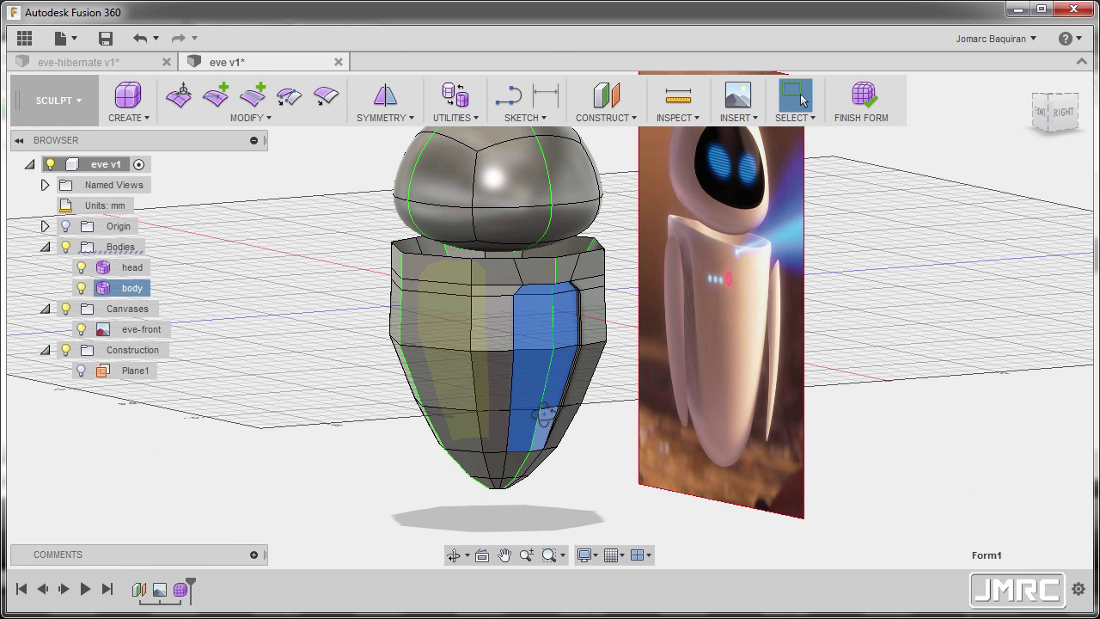
{"action": "key", "text": "ctrl+v"}
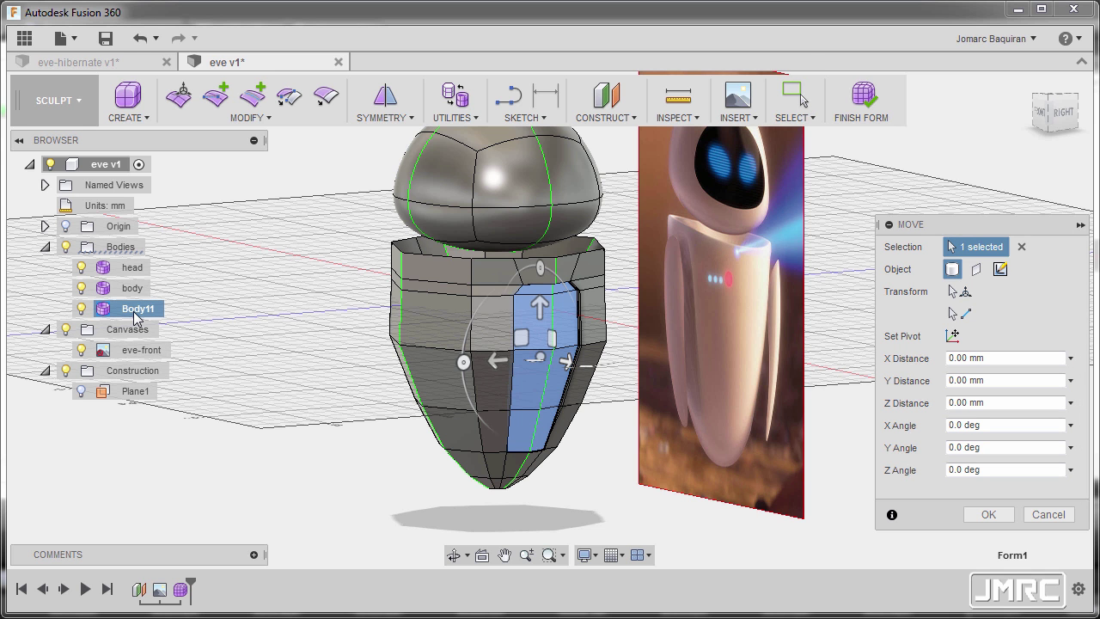
Move the pasted panel about 12.02 mm outward along X, clear of the body's side
{"action": "left_click", "coordinate": [1038, 123]}
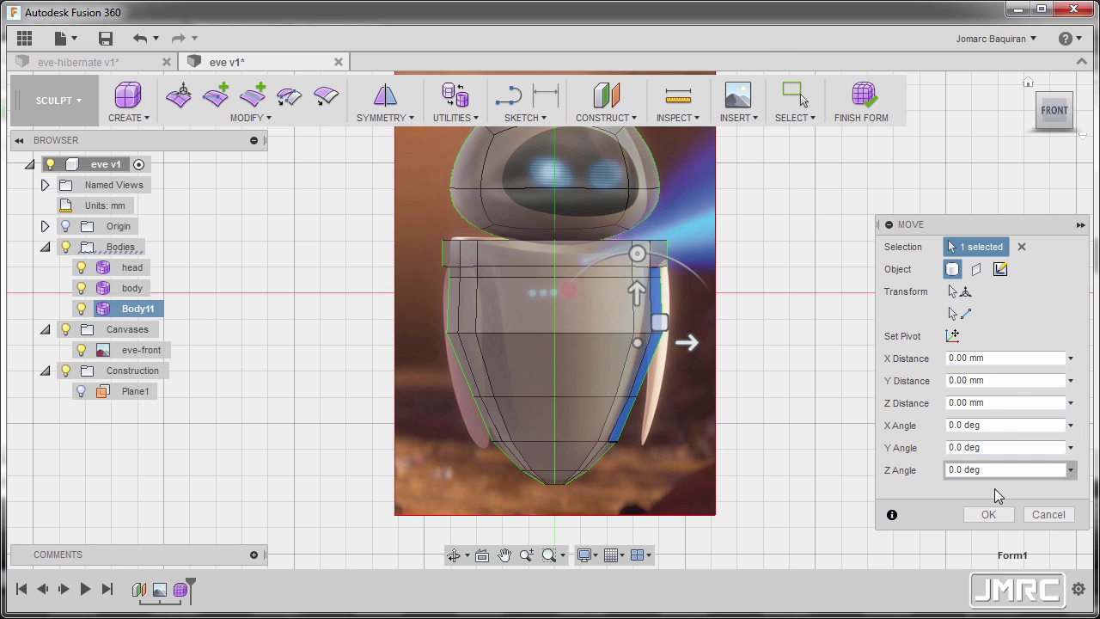
{"action": "scroll", "coordinate": [712, 363], "scroll_direction": "up", "scroll_amount": 2}
{"action": "left_click_drag", "start_coordinate": [662, 338], "coordinate": [702, 339]}
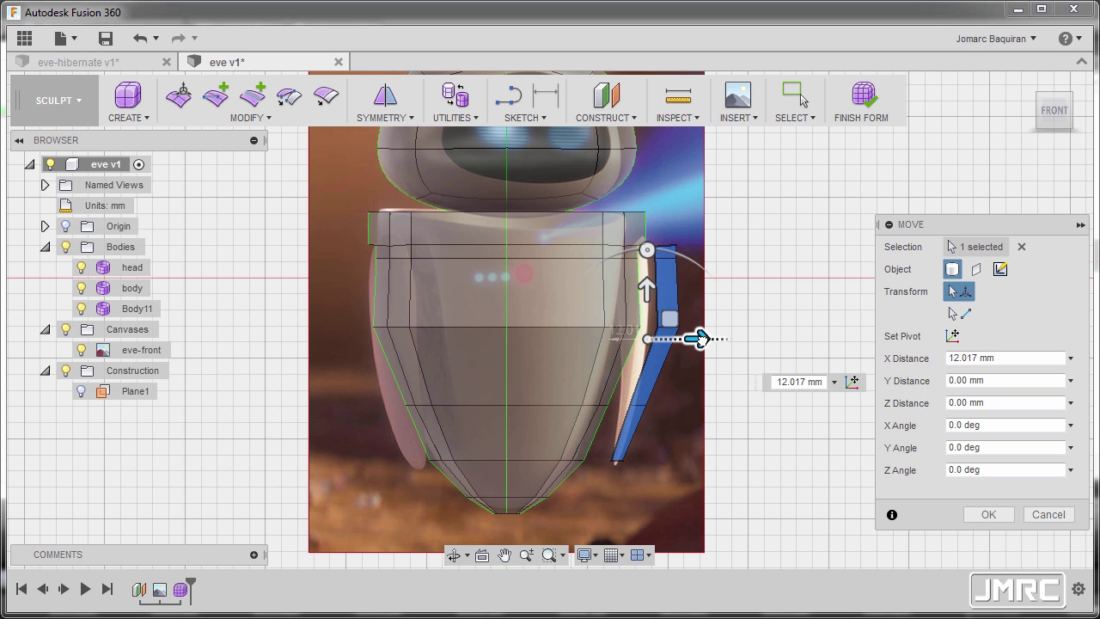
{"action": "left_click", "coordinate": [989, 515]}
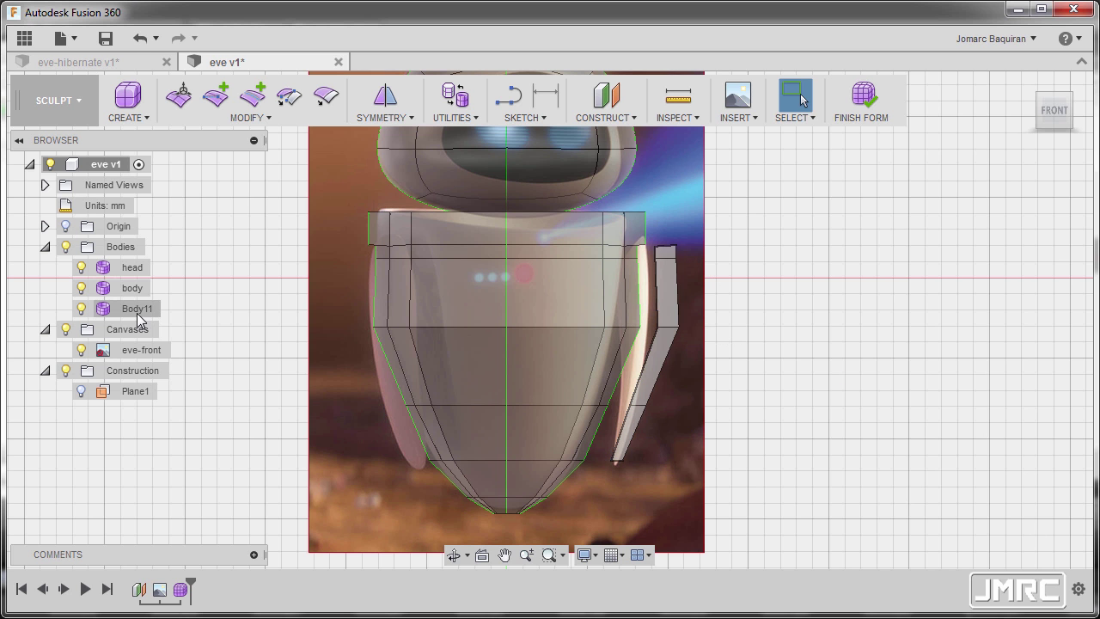
Rename the pasted panel body as arm and switch both the body and the arm to smooth display
{"action": "double_click", "coordinate": [138, 311]}
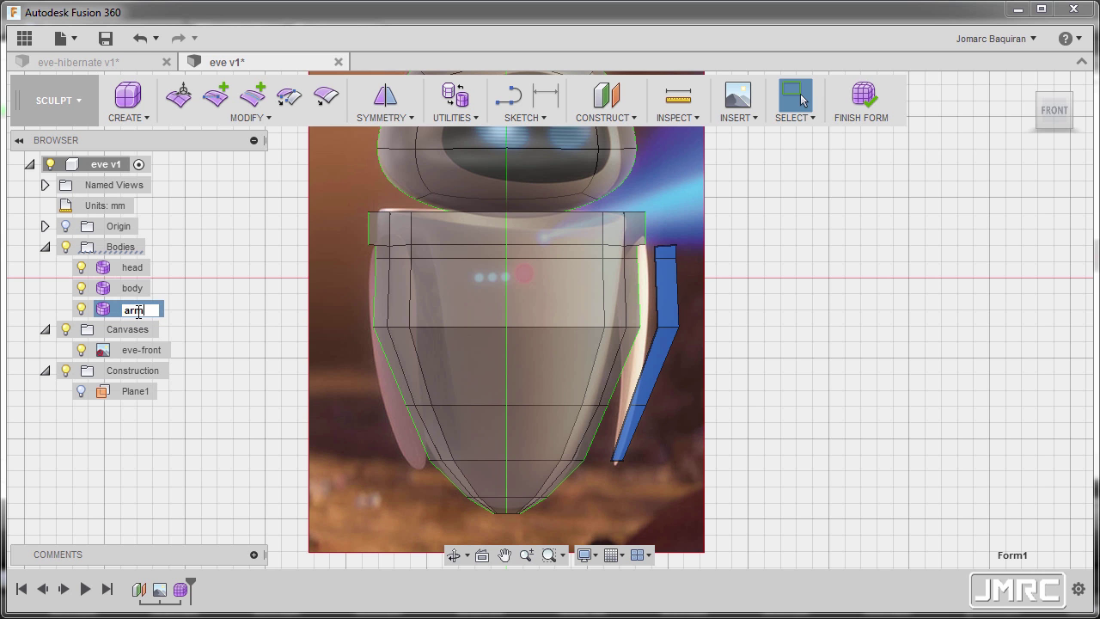
{"action": "middle_click_drag", "start_coordinate": [854, 324], "coordinate": [668, 343], "text": "shift"}
{"action": "left_click", "coordinate": [134, 288]}
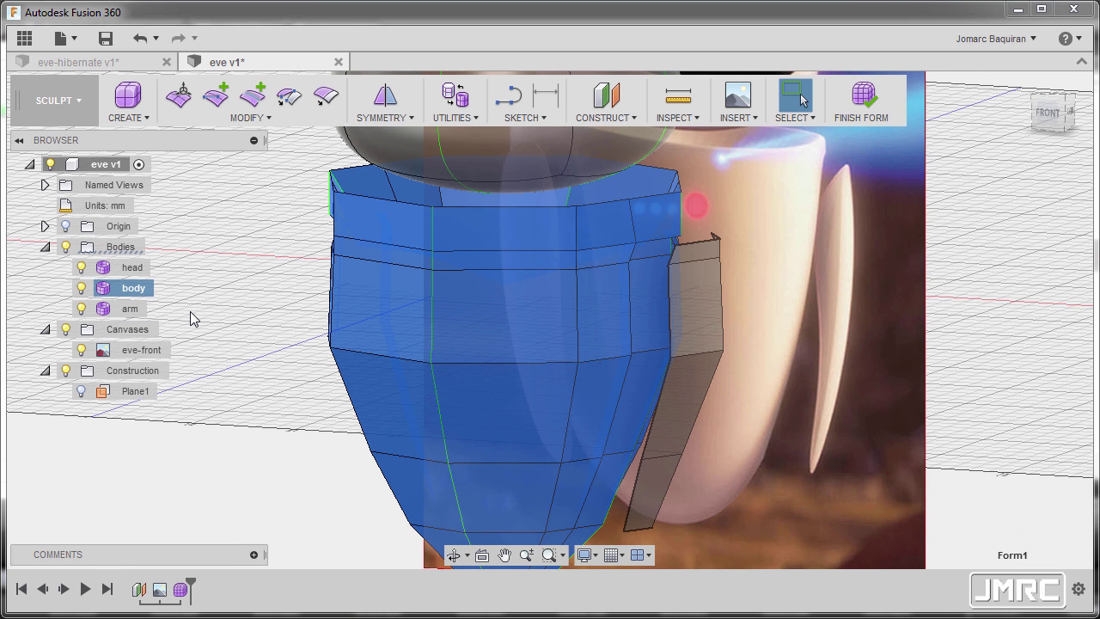
{"action": "key", "text": "Escape"}
{"action": "left_click", "coordinate": [130, 308]}
{"action": "middle_click_drag", "start_coordinate": [425, 469], "coordinate": [358, 455], "text": "shift"}
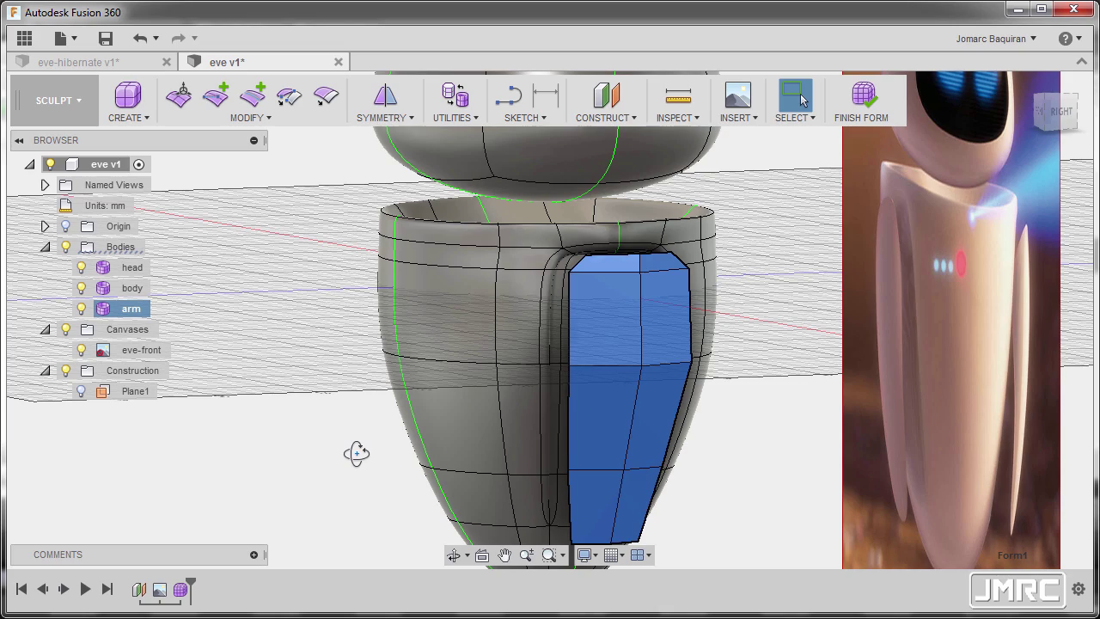
{"action": "mouse_move", "coordinate": [490, 415]}
{"action": "middle_mouse_down", "text": "shift"}
{"action": "mouse_move", "coordinate": [498, 386]}
{"action": "mouse_move", "coordinate": [493, 421]}
{"action": "mouse_move", "coordinate": [482, 417]}
{"action": "middle_mouse_up", "text": "shift"}
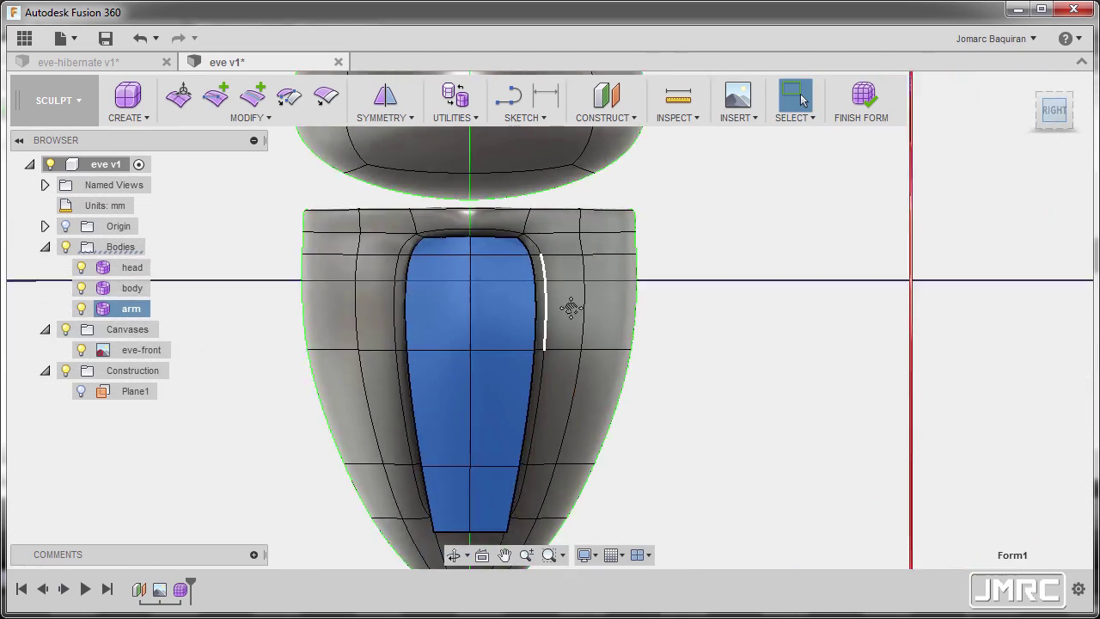
Hide the body to isolate the arm panel for editing
{"action": "middle_click_drag", "start_coordinate": [572, 310], "coordinate": [655, 207]}
{"action": "scroll", "coordinate": [485, 366], "scroll_direction": "up", "scroll_amount": 3}
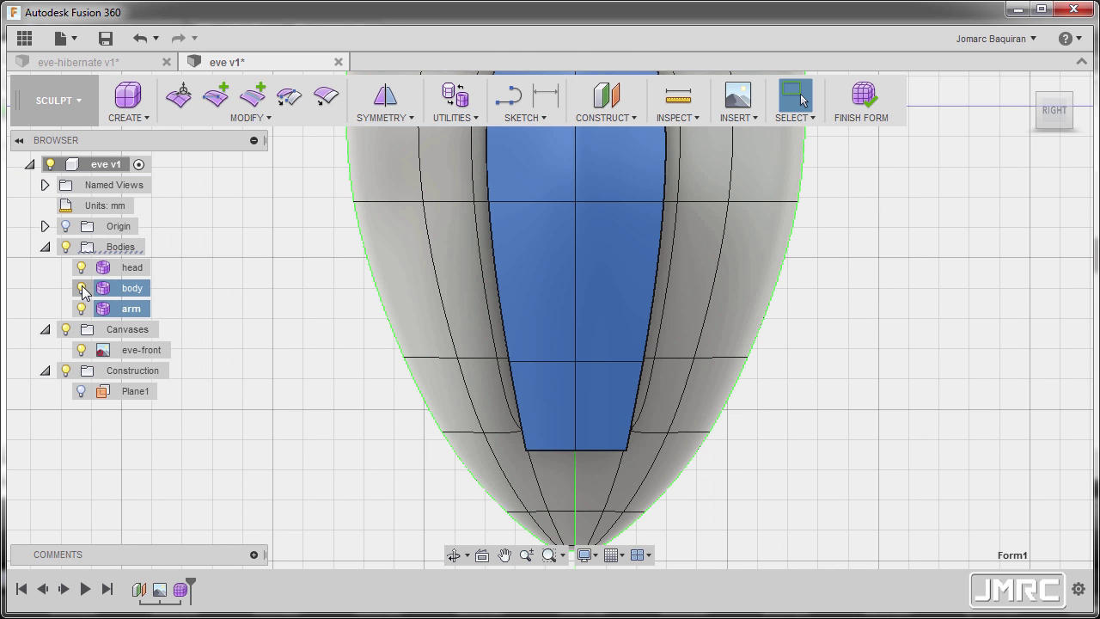
{"action": "left_click", "coordinate": [81, 288]}
{"action": "scroll", "coordinate": [719, 528], "scroll_direction": "up", "scroll_amount": 3}
{"action": "scroll", "coordinate": [603, 432], "scroll_direction": "down", "scroll_amount": 3}
{"action": "middle_click_drag", "start_coordinate": [603, 433], "coordinate": [599, 481]}
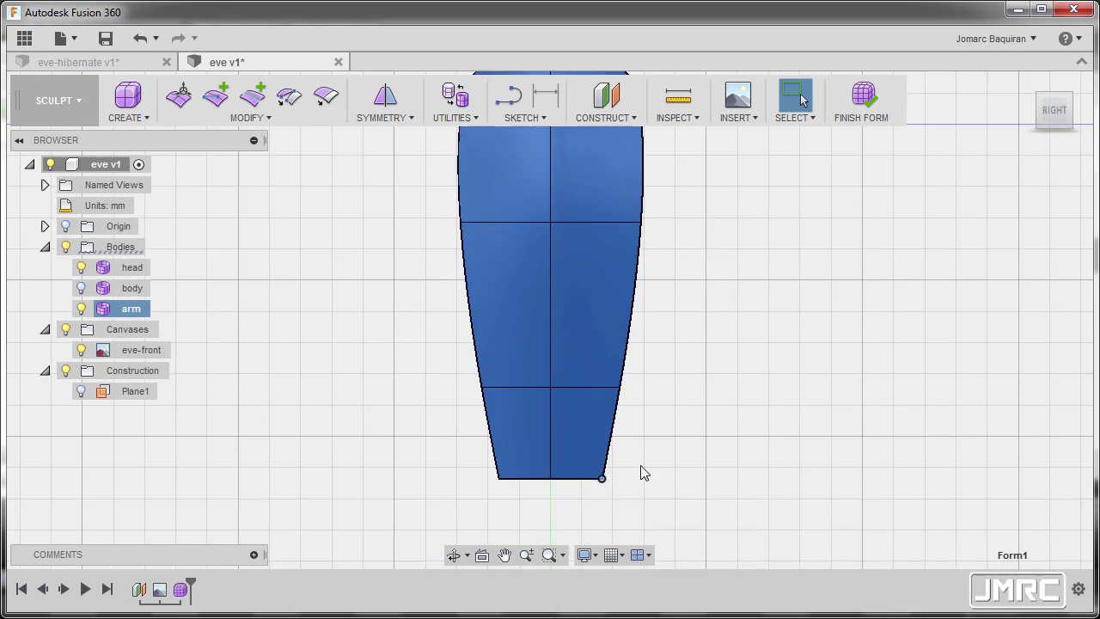
{"action": "left_click", "coordinate": [629, 367]}
{"action": "scroll", "coordinate": [628, 367], "scroll_direction": "down", "scroll_amount": 2}
{"action": "middle_click_drag", "start_coordinate": [629, 367], "coordinate": [605, 417]}
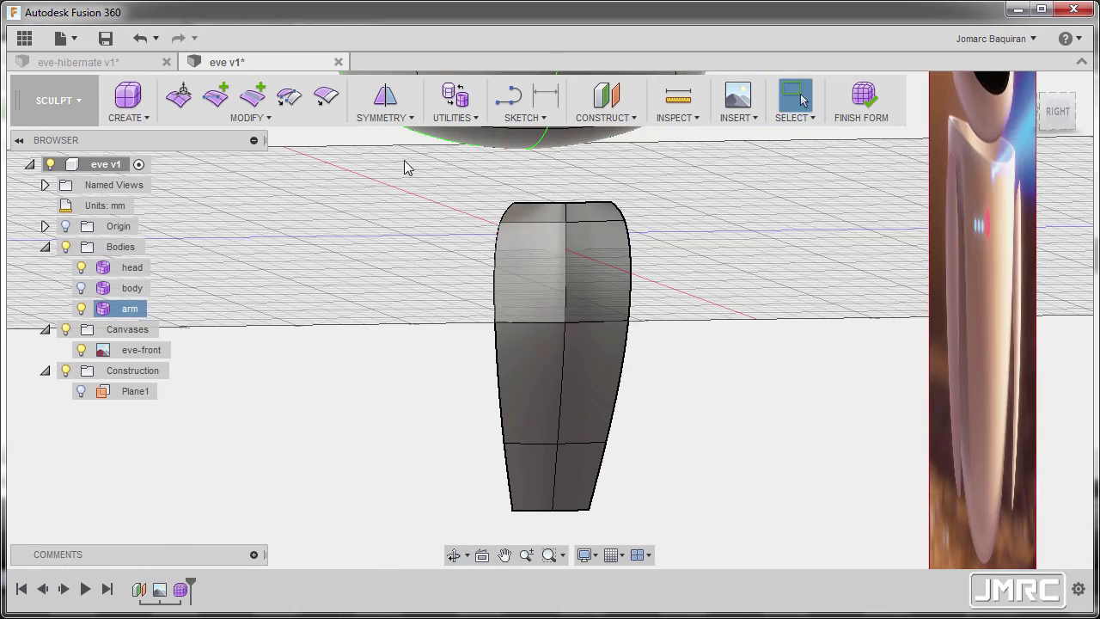
Apply internal mirror symmetry to the arm about its vertical centerline, using the two large upper faces on either side of it
{"action": "left_click", "coordinate": [384, 96]}
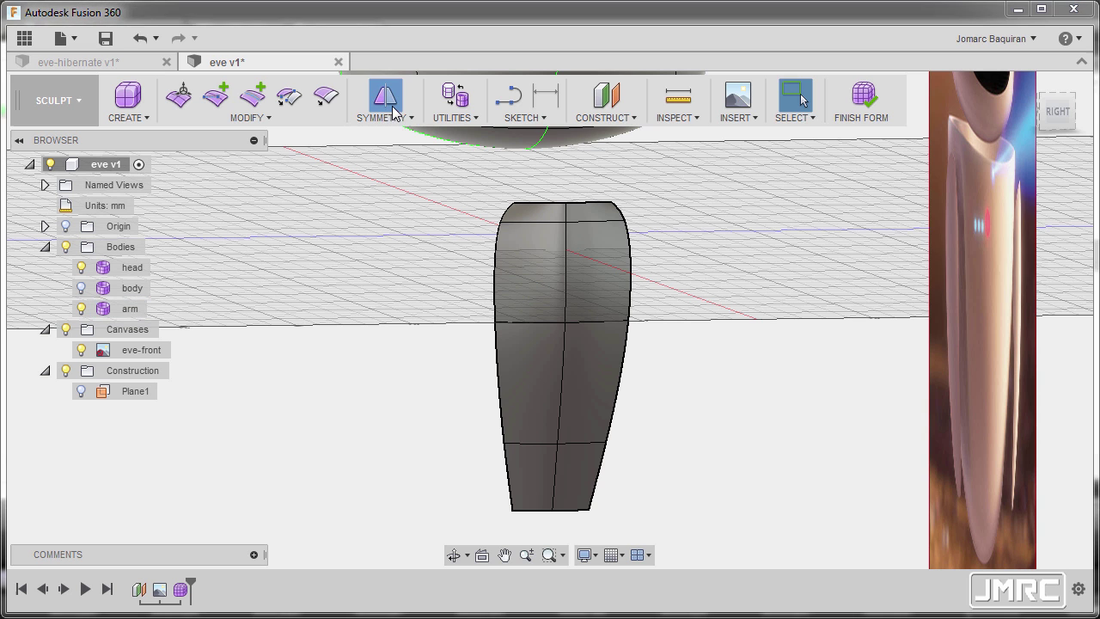
{"action": "left_click", "coordinate": [592, 269]}
{"action": "left_click", "coordinate": [536, 280]}
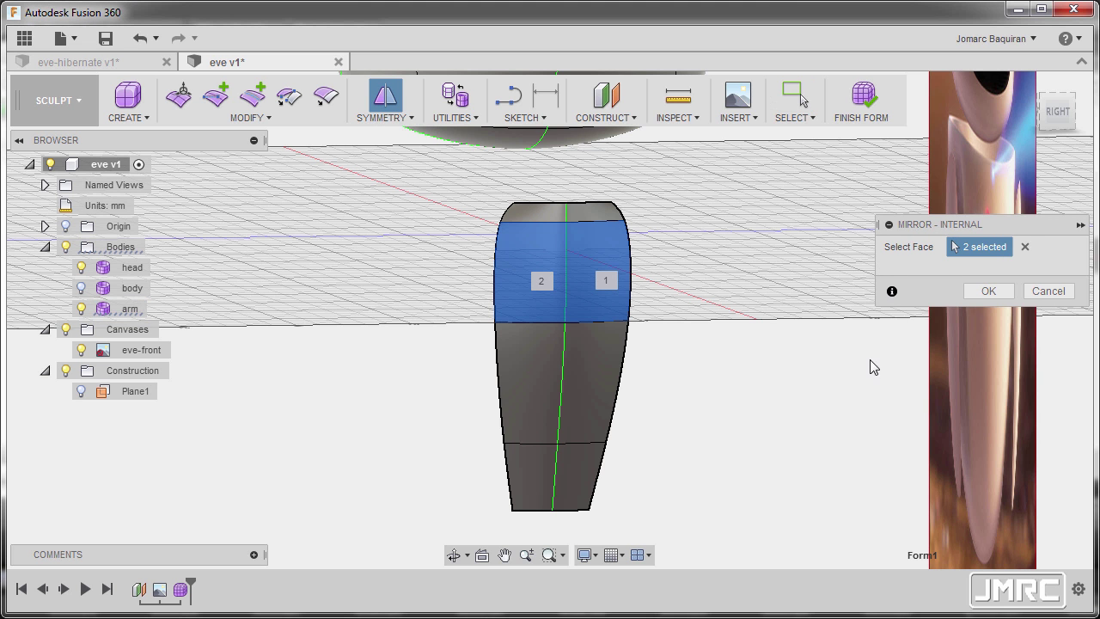
{"action": "left_click", "coordinate": [987, 292]}
Show the body again and move the arm's lower corner vertex about 7.89 mm up and 2.13 mm toward the centerline
{"action": "scroll", "coordinate": [648, 367], "scroll_direction": "up", "scroll_amount": 4}
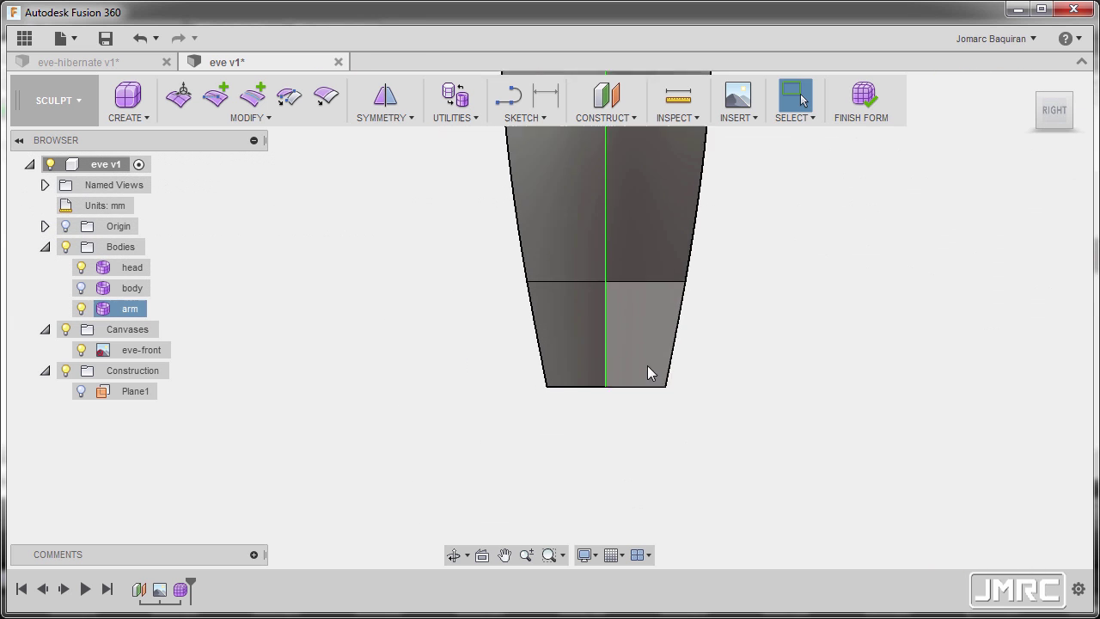
{"action": "left_click", "coordinate": [673, 398]}
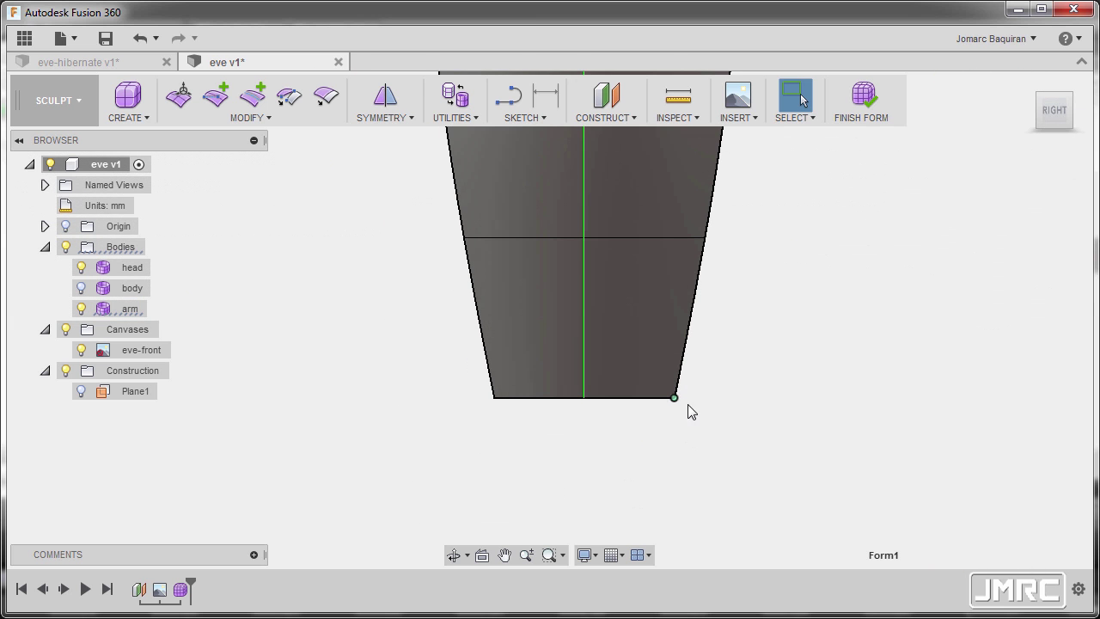
{"action": "left_click", "coordinate": [132, 288]}
{"action": "left_click", "coordinate": [81, 288]}
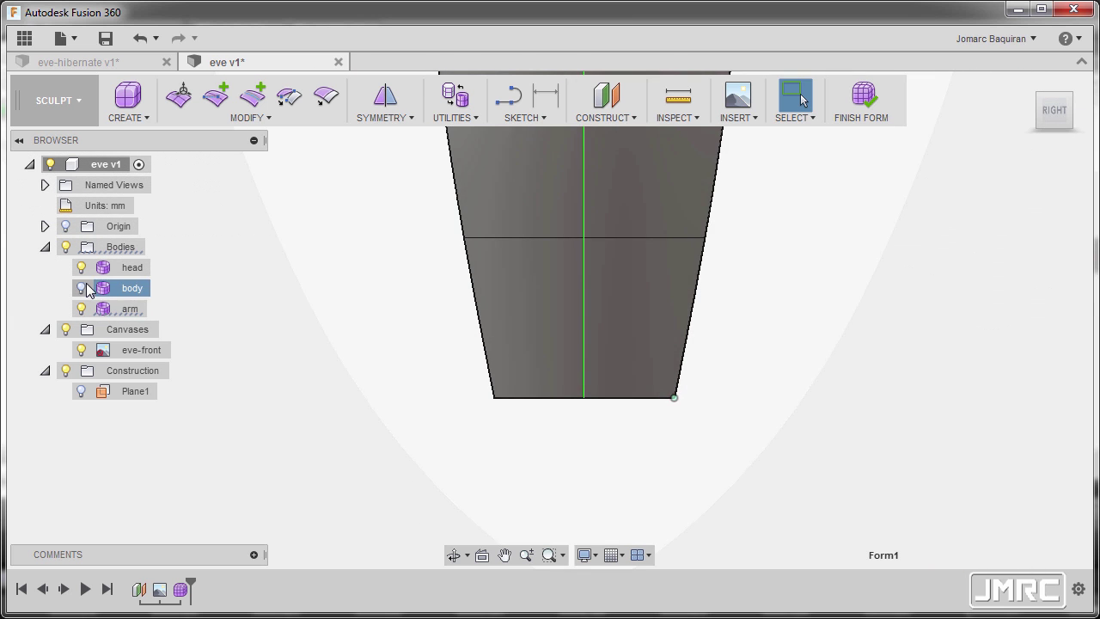
{"action": "right_click", "coordinate": [747, 409]}
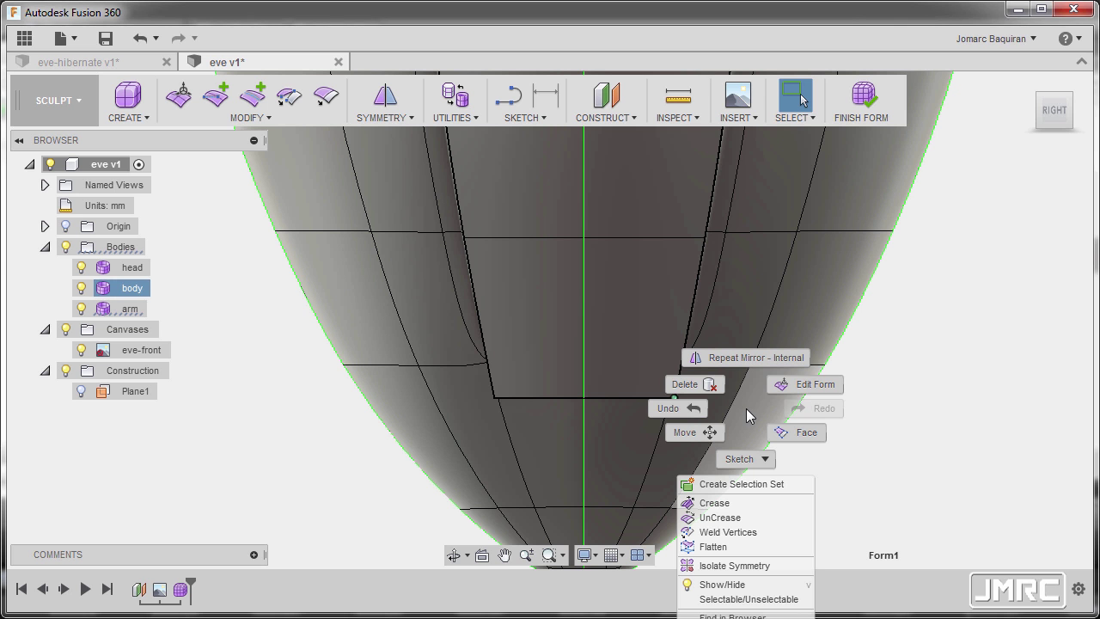
{"action": "left_click", "coordinate": [814, 385]}
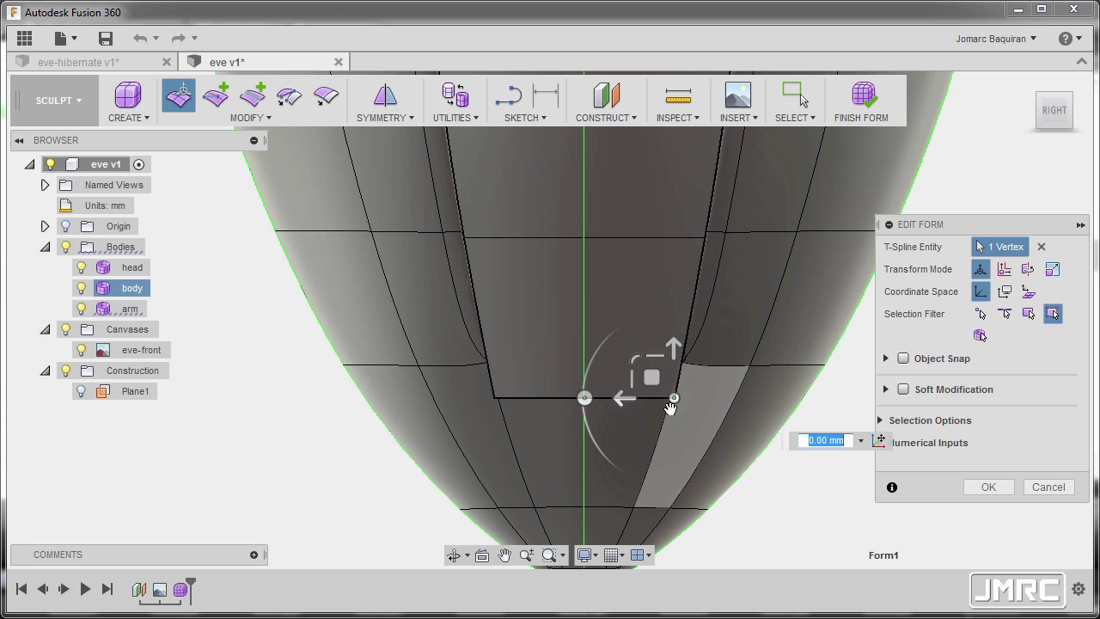
{"action": "left_click_drag", "start_coordinate": [656, 376], "coordinate": [631, 294]}
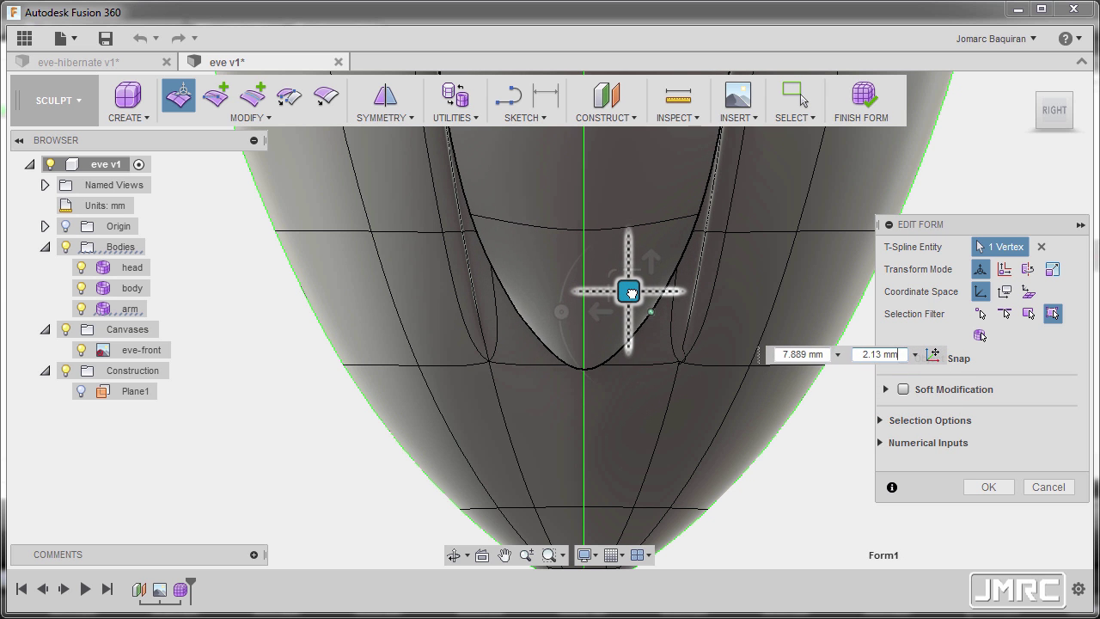
{"action": "left_click", "coordinate": [989, 487]}
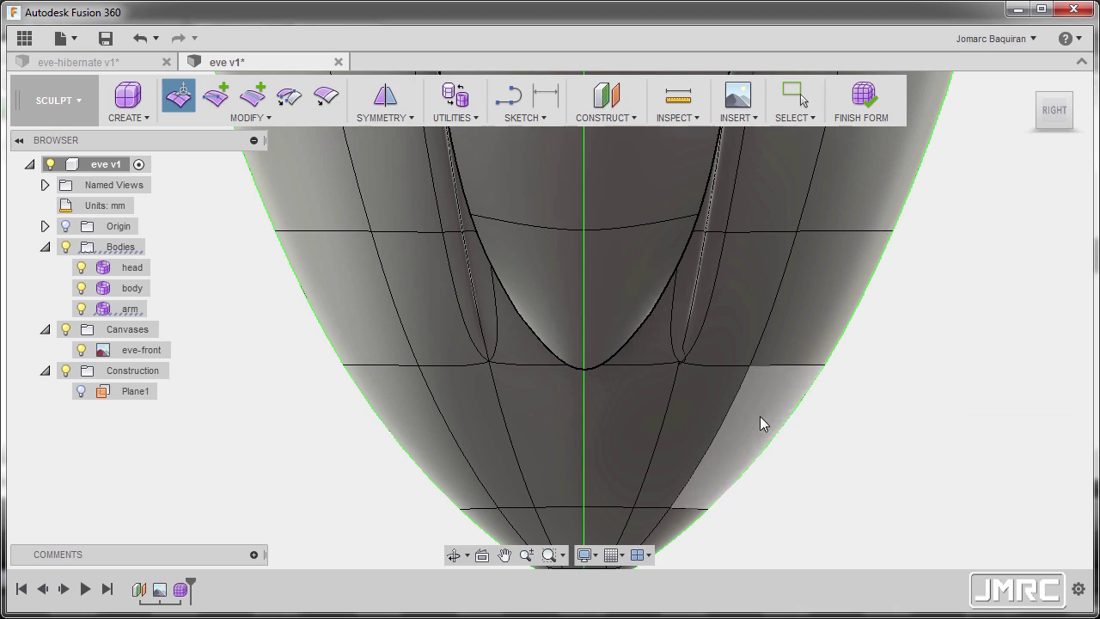
Move the arm's upper corner vertex about 0.33 mm down and 0.53 mm toward the centerline to fit the recess
{"action": "scroll", "coordinate": [746, 455], "scroll_direction": "down", "scroll_amount": 3}
{"action": "middle_click_drag", "start_coordinate": [746, 456], "coordinate": [680, 518], "text": "shift"}
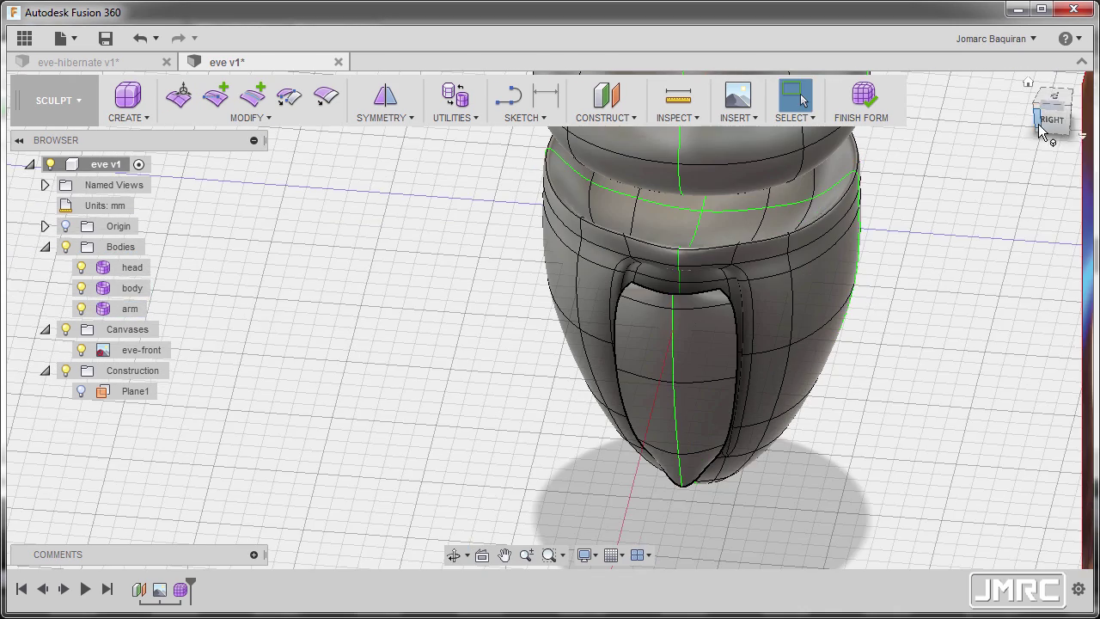
{"action": "scroll", "coordinate": [725, 302], "scroll_direction": "up", "scroll_amount": 5}
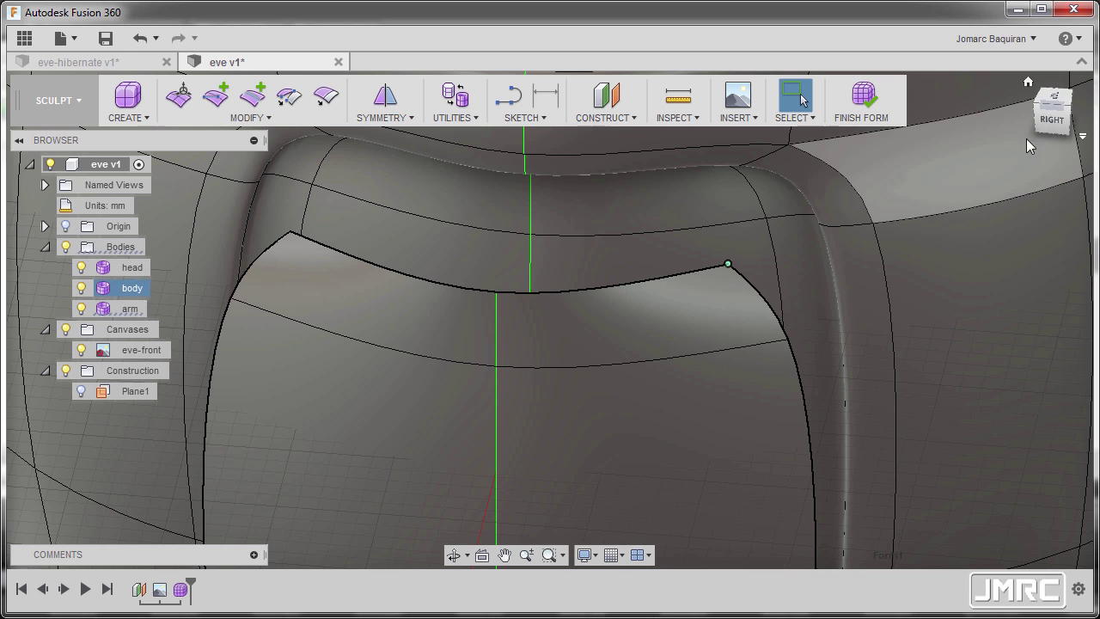
{"action": "left_click", "coordinate": [1046, 125]}
{"action": "scroll", "coordinate": [654, 344], "scroll_direction": "up", "scroll_amount": 5}
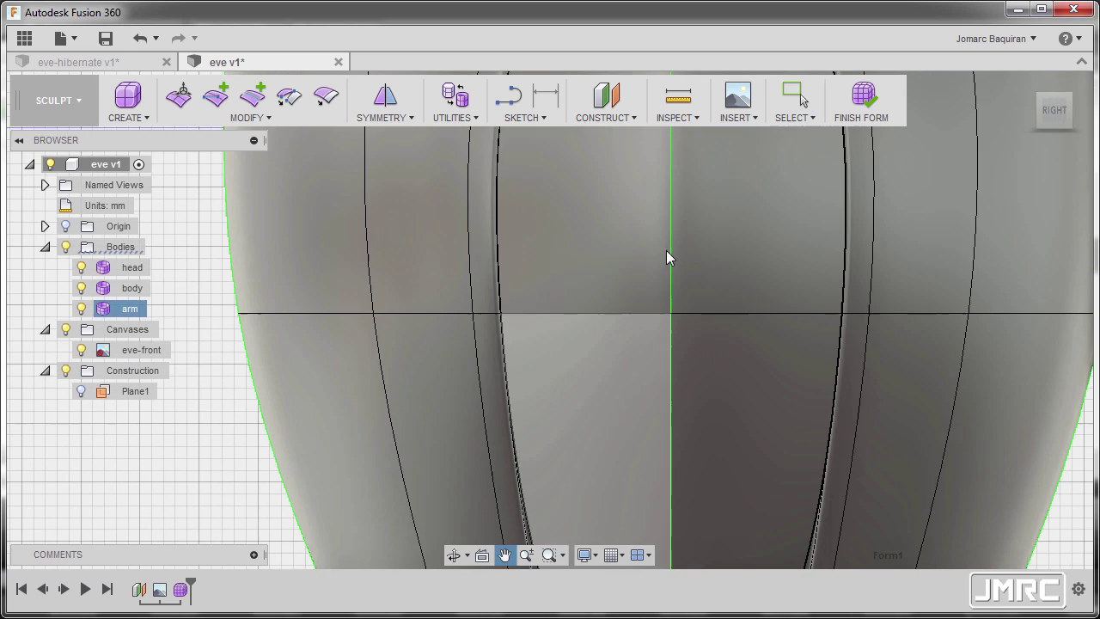
{"action": "middle_click_drag", "start_coordinate": [662, 438], "coordinate": [594, 601]}
{"action": "left_click", "coordinate": [723, 256]}
{"action": "right_click", "coordinate": [773, 221]}
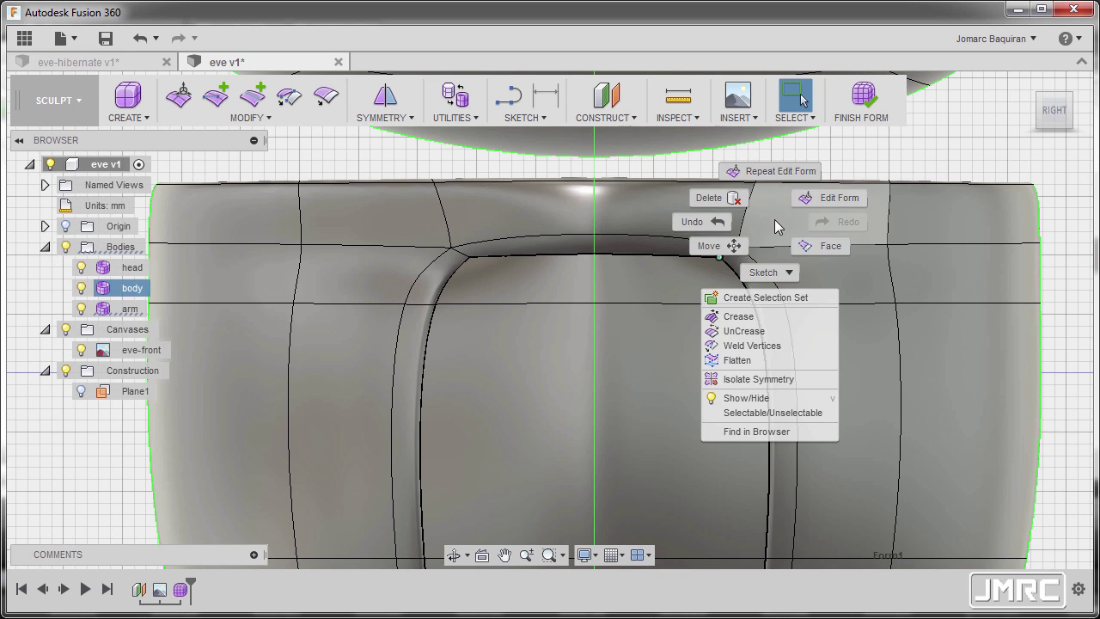
{"action": "left_click", "coordinate": [838, 203]}
{"action": "scroll", "coordinate": [799, 243], "scroll_direction": "up", "scroll_amount": 2}
{"action": "mouse_move", "coordinate": [661, 244]}
{"action": "left_mouse_down"}
{"action": "mouse_move", "coordinate": [647, 261]}
{"action": "mouse_move", "coordinate": [655, 255]}
{"action": "left_mouse_up"}
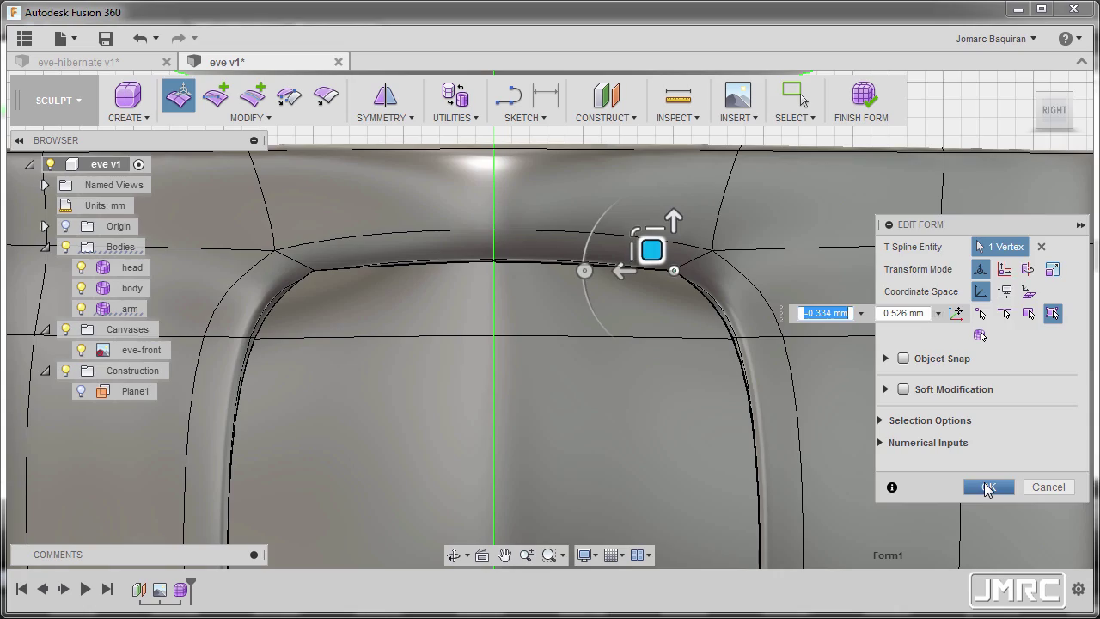
{"action": "left_click", "coordinate": [985, 484]}
Thicken the arm by 5 mm with the Soft thicken type in the Normal direction
{"action": "scroll", "coordinate": [723, 326], "scroll_direction": "down", "scroll_amount": 5}
{"action": "middle_click_drag", "start_coordinate": [697, 355], "coordinate": [632, 366], "text": "shift"}
{"action": "scroll", "coordinate": [602, 334], "scroll_direction": "down", "scroll_amount": 2}
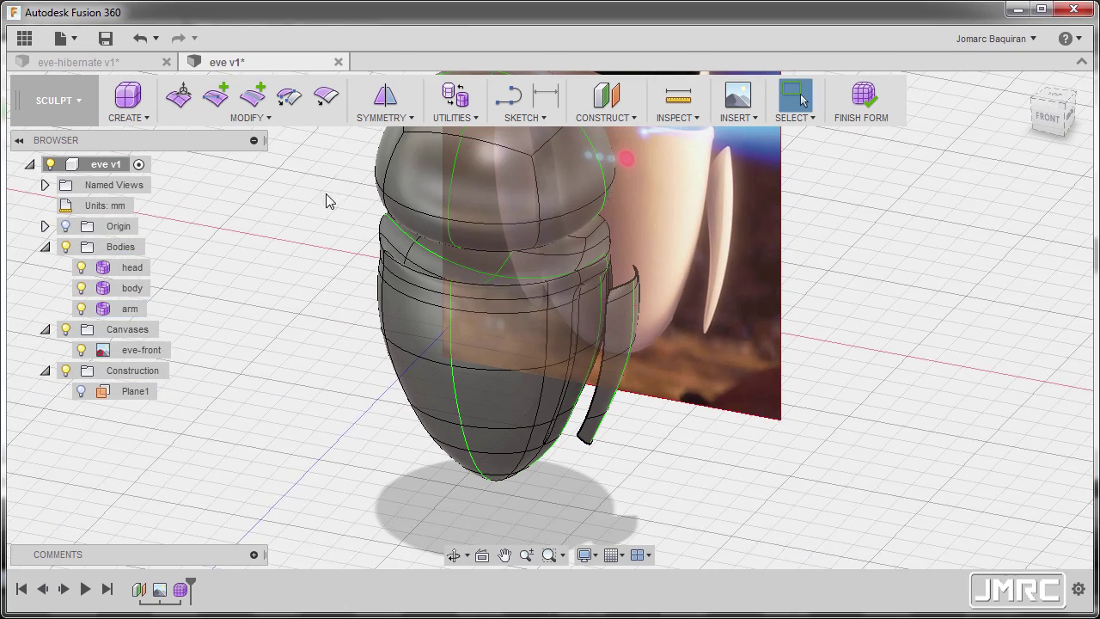
{"action": "left_click", "coordinate": [262, 118]}
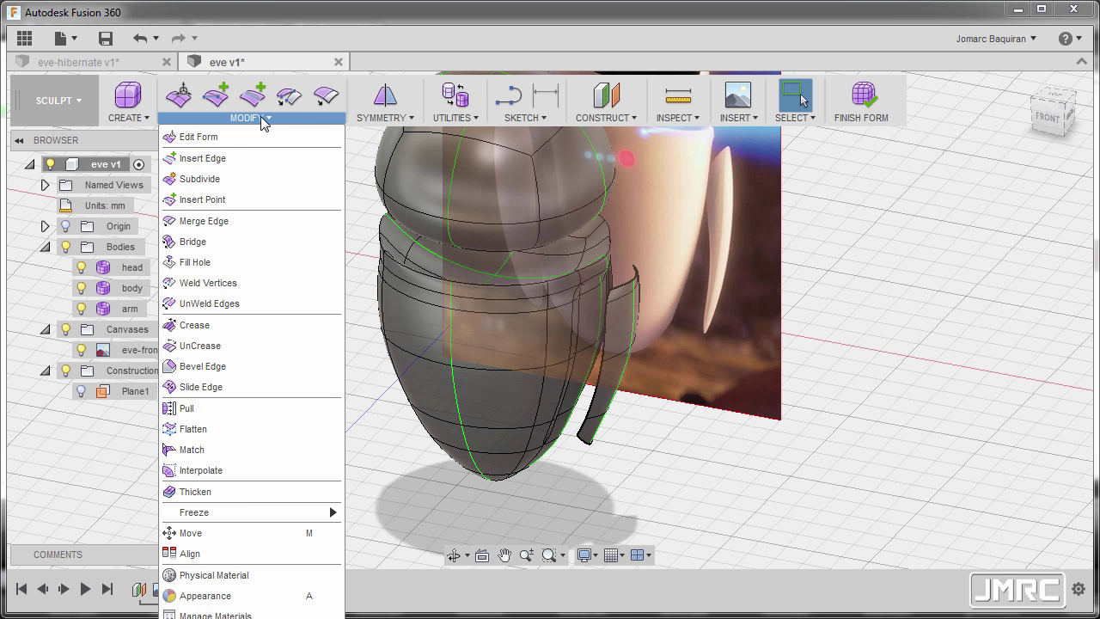
{"action": "left_click", "coordinate": [237, 471]}
{"action": "scroll", "coordinate": [615, 326], "scroll_direction": "up", "scroll_amount": 3}
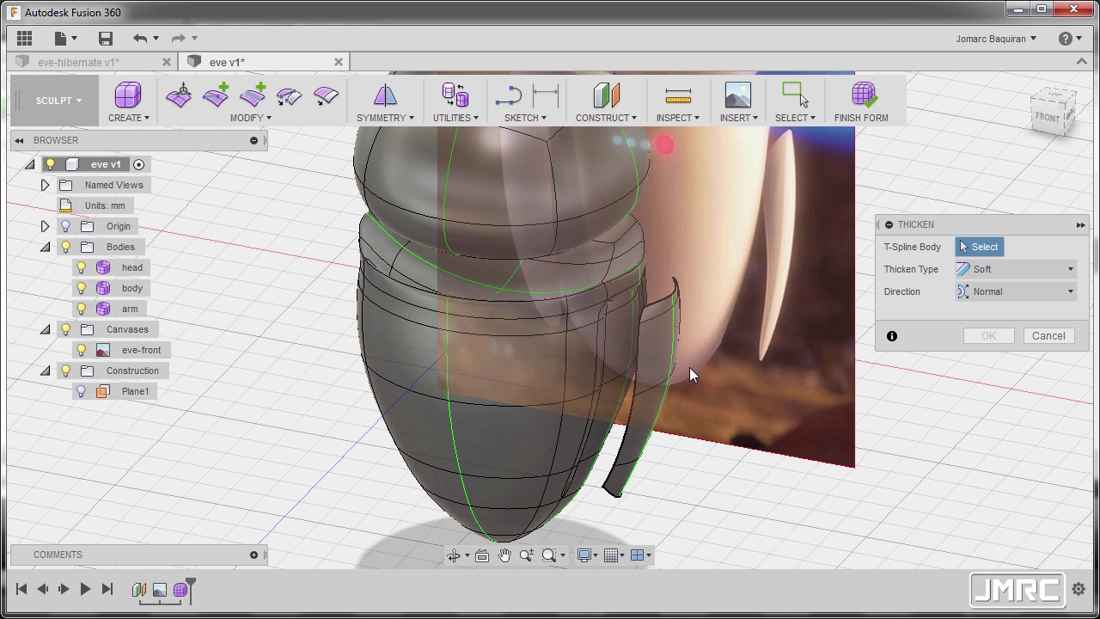
{"action": "left_click", "coordinate": [128, 309]}
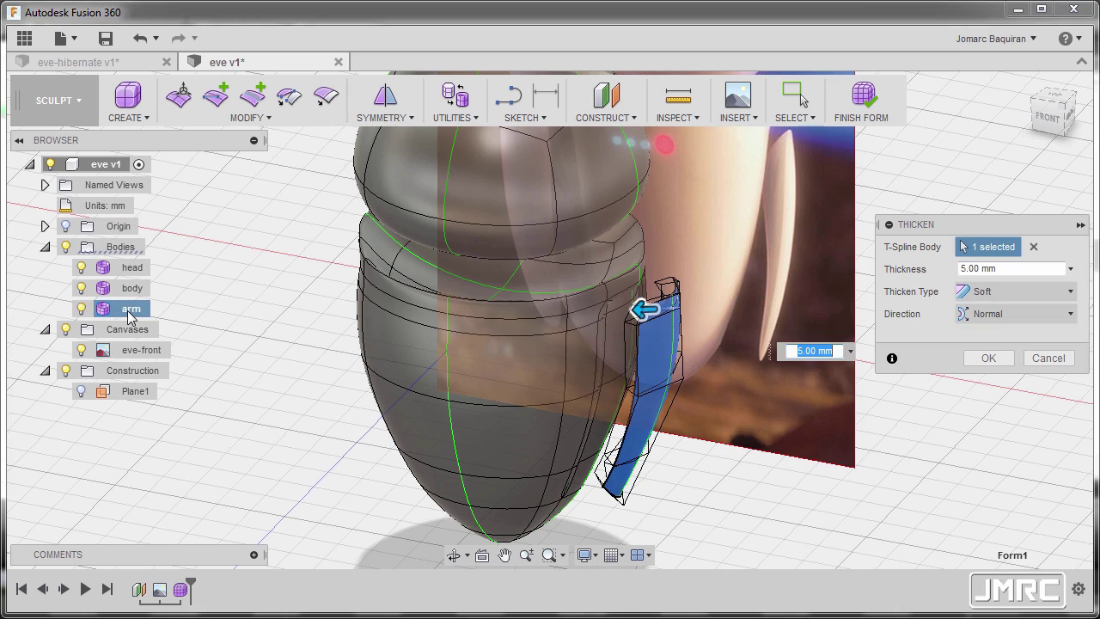
{"action": "scroll", "coordinate": [657, 369], "scroll_direction": "up", "scroll_amount": 3}
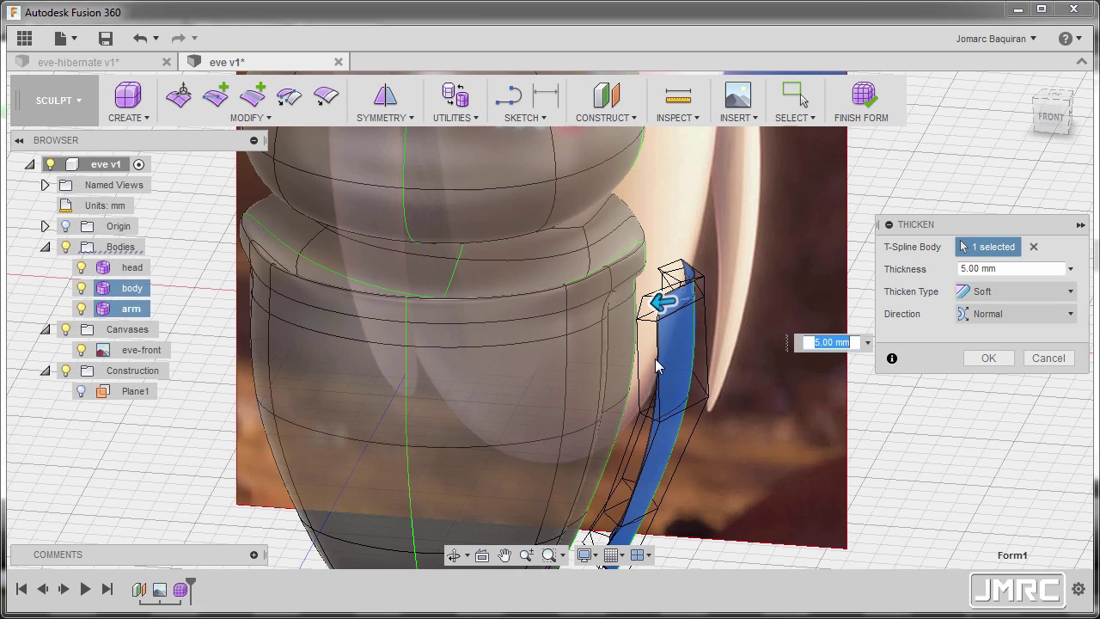
{"action": "scroll", "coordinate": [661, 365], "scroll_direction": "down", "scroll_amount": 3}
{"action": "left_click_drag", "start_coordinate": [688, 263], "coordinate": [682, 265]}
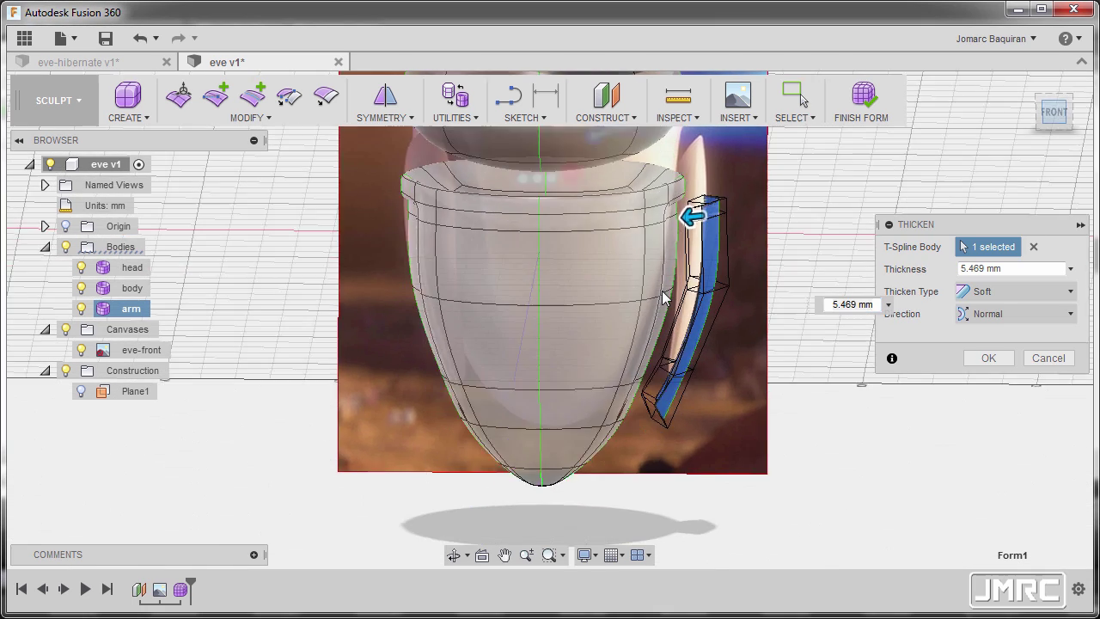
{"action": "scroll", "coordinate": [663, 298], "scroll_direction": "up", "scroll_amount": 4}
{"action": "left_click_drag", "start_coordinate": [681, 241], "coordinate": [698, 236]}
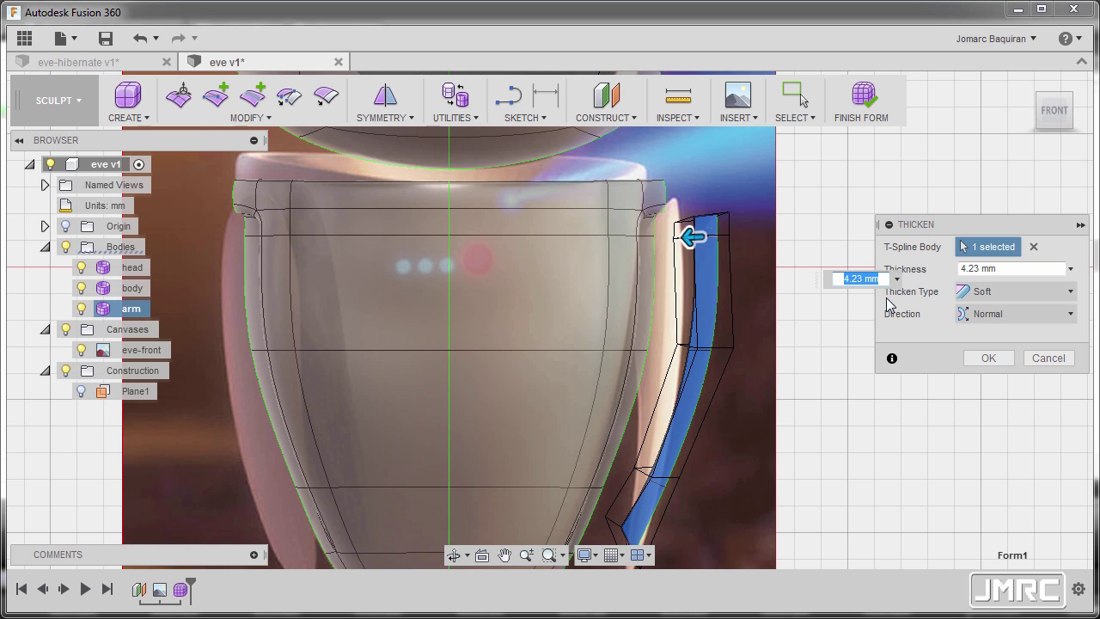
{"action": "key", "text": "Return"}
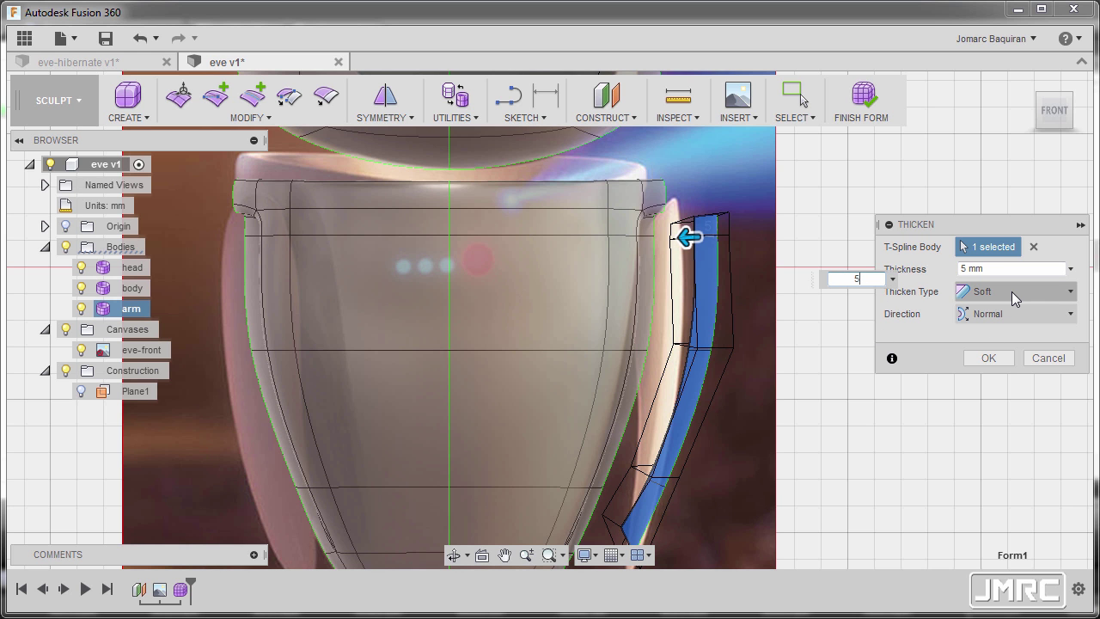
{"action": "left_click", "coordinate": [988, 358]}
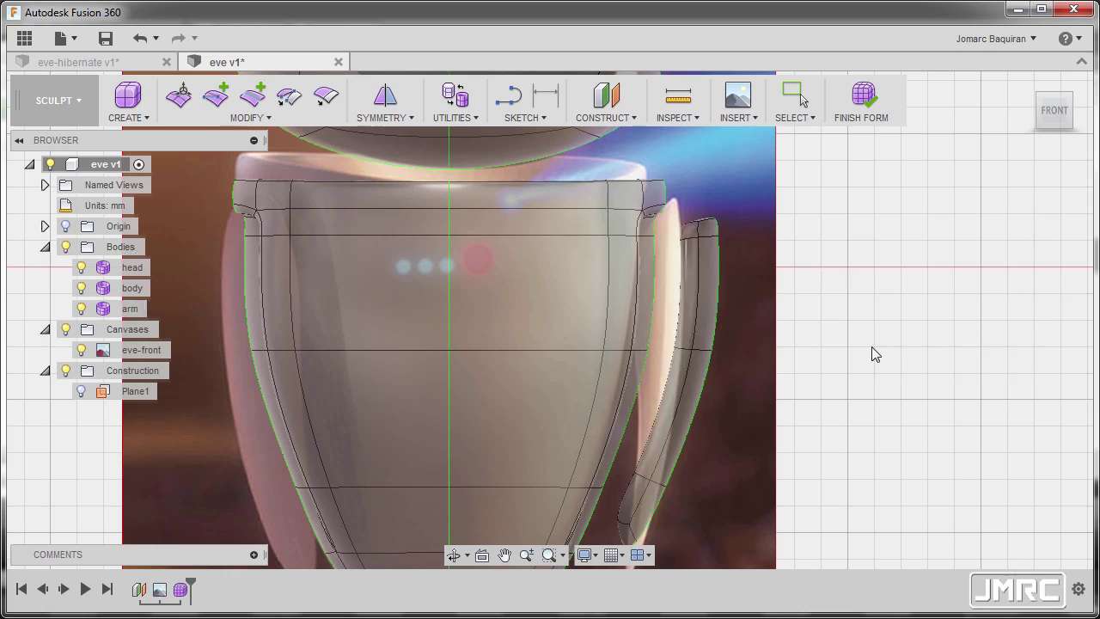
Hide the head and body to compare the thickened arm's profile with the front reference image
{"action": "scroll", "coordinate": [877, 356], "scroll_direction": "down", "scroll_amount": 5}
{"action": "mouse_move", "coordinate": [903, 363]}
{"action": "middle_mouse_down", "text": "shift"}
{"action": "mouse_move", "coordinate": [935, 370]}
{"action": "mouse_move", "coordinate": [909, 371]}
{"action": "middle_mouse_up", "text": "shift"}
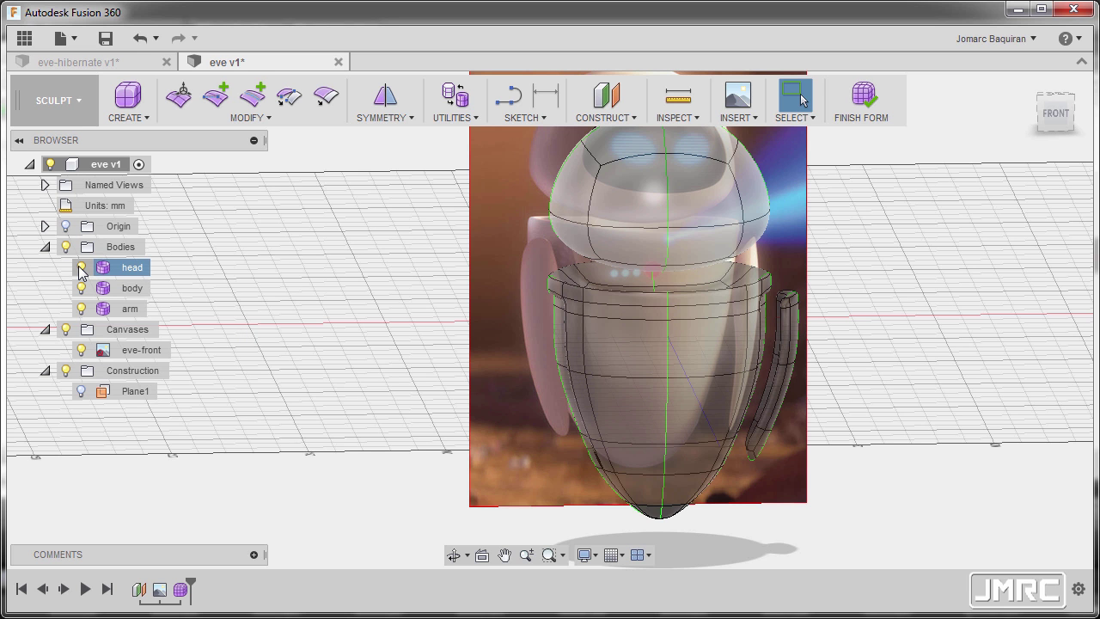
{"action": "left_click", "coordinate": [81, 268]}
{"action": "left_click", "coordinate": [81, 288]}
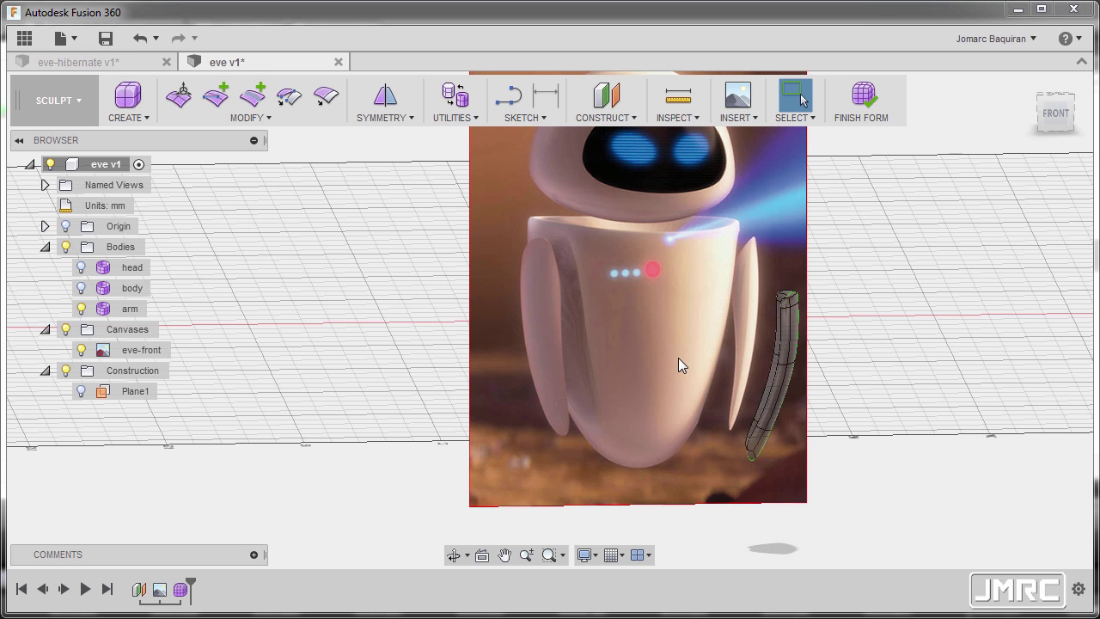
{"action": "scroll", "coordinate": [840, 379], "scroll_direction": "up", "scroll_amount": 3}
{"action": "middle_click_drag", "start_coordinate": [774, 369], "coordinate": [702, 340], "text": "shift"}
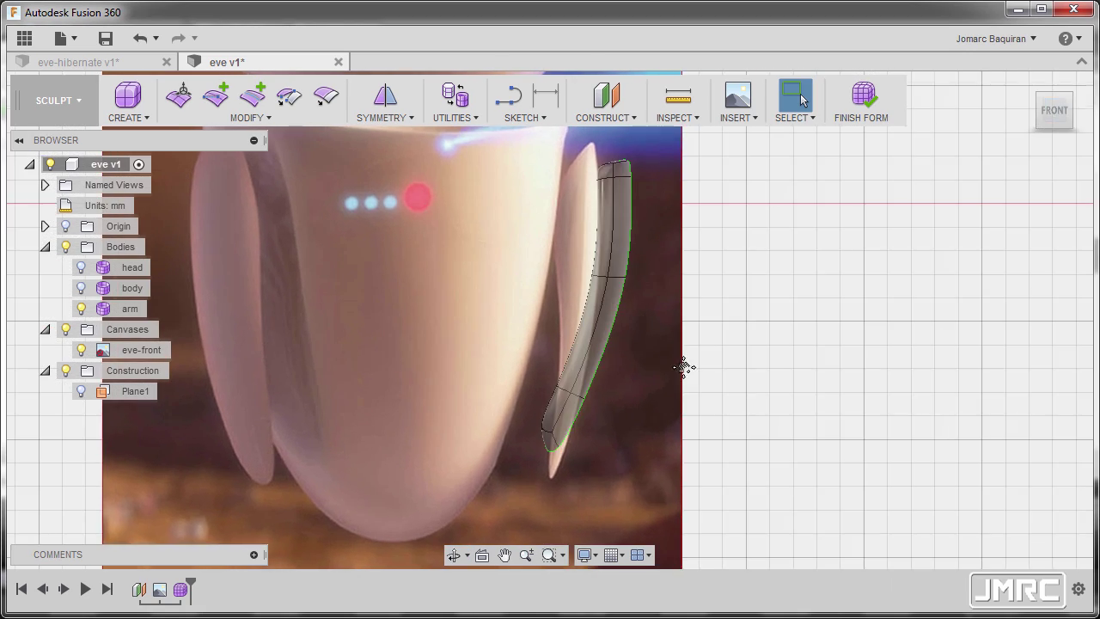
{"action": "middle_click_drag", "start_coordinate": [682, 368], "coordinate": [828, 422]}
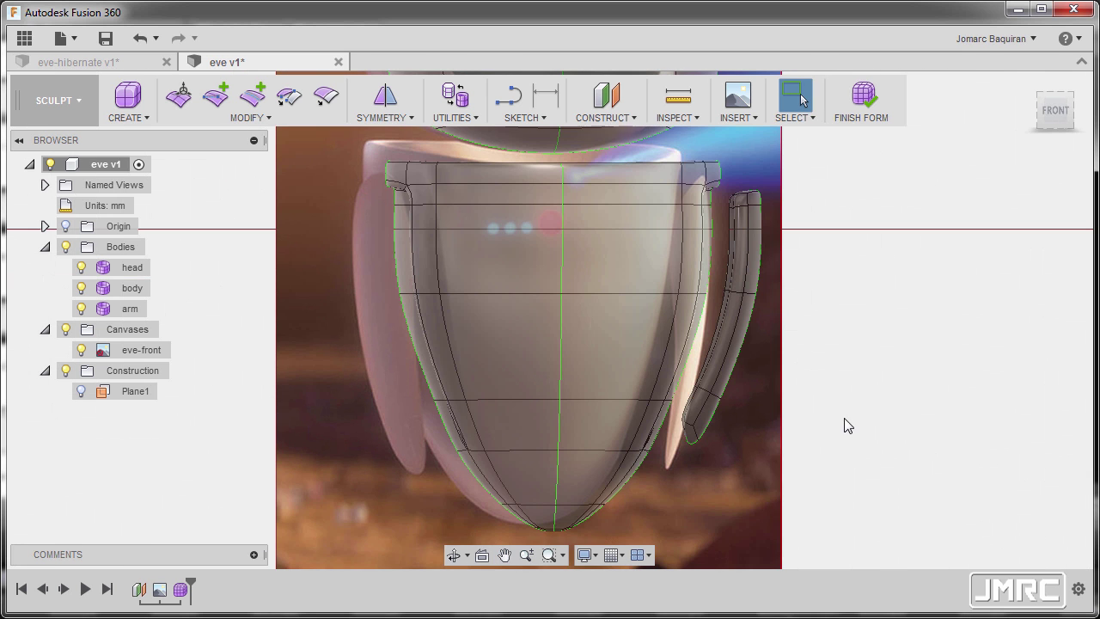
{"action": "middle_click_drag", "start_coordinate": [695, 407], "coordinate": [714, 422], "text": "shift"}
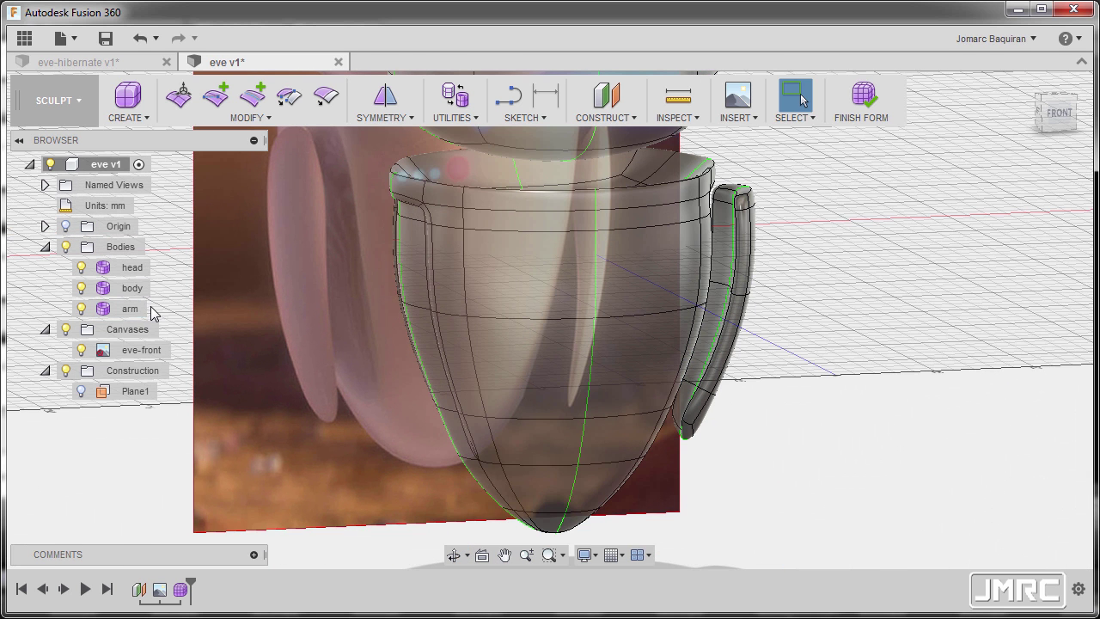
Hide the body and switch the forms to box display to expose the arm's inner side
{"action": "left_click", "coordinate": [80, 288]}
{"action": "scroll", "coordinate": [753, 423], "scroll_direction": "up", "scroll_amount": 1}
{"action": "middle_click_drag", "start_coordinate": [752, 423], "coordinate": [778, 430], "text": "shift"}
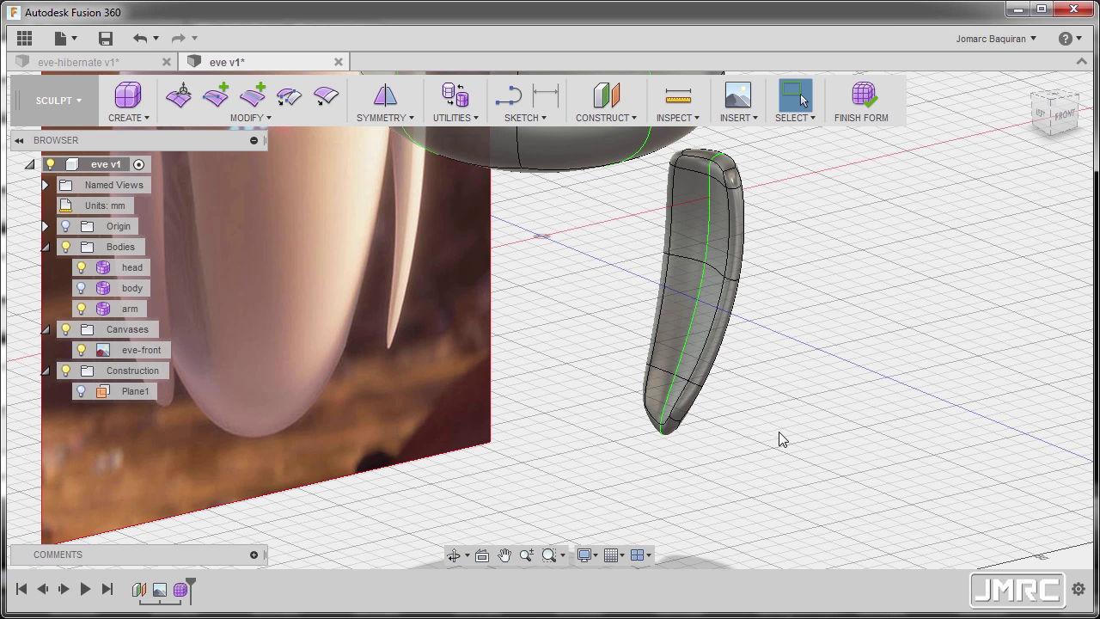
{"action": "left_click", "coordinate": [675, 318]}
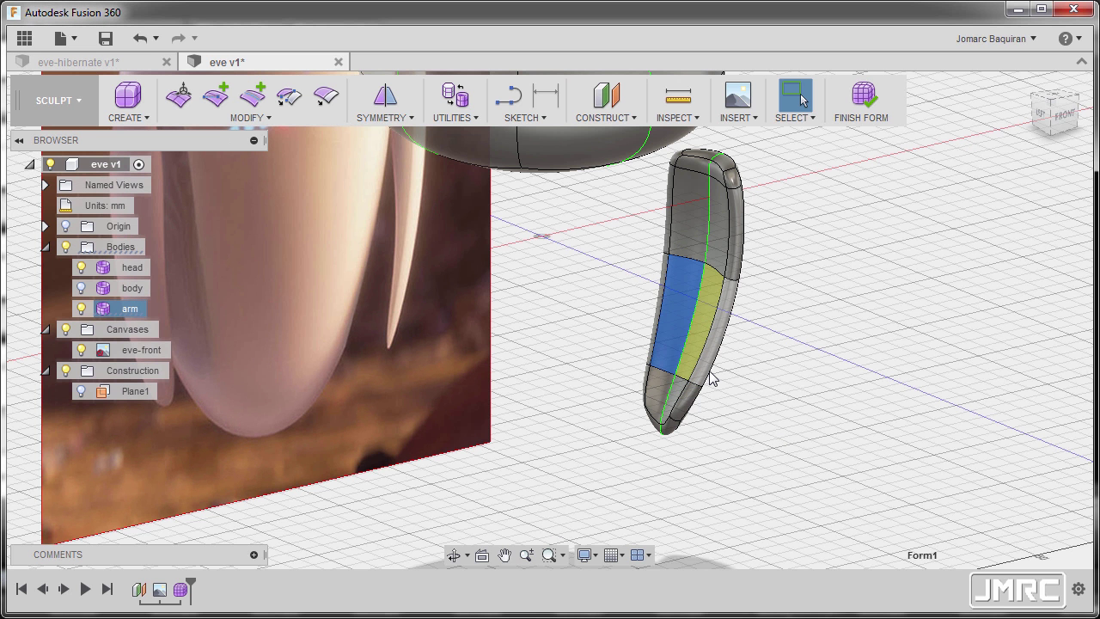
{"action": "key", "text": "alt+1"}
{"action": "middle_click_drag", "start_coordinate": [719, 394], "coordinate": [772, 412], "text": "shift"}
{"action": "left_click", "coordinate": [624, 431]}
Move the two lowest inner faces of the arm about 2.75 mm outward, away from the body
{"action": "scroll", "coordinate": [628, 420], "scroll_direction": "up", "scroll_amount": 3}
{"action": "left_click", "coordinate": [649, 375]}
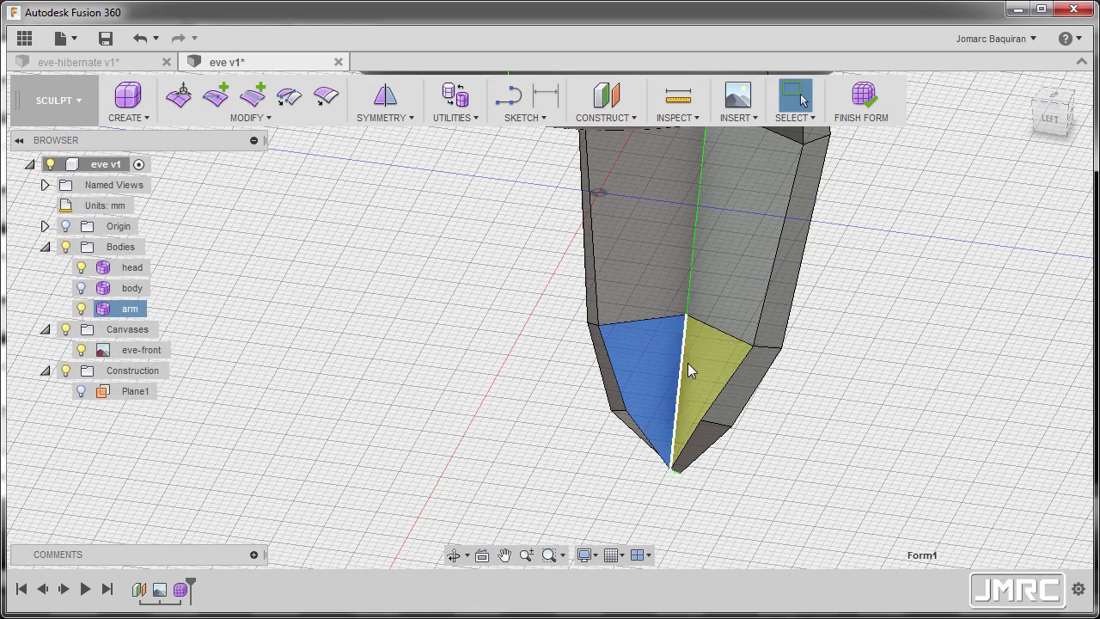
{"action": "left_click", "coordinate": [702, 367], "text": "shift"}
{"action": "middle_click_drag", "start_coordinate": [702, 366], "coordinate": [677, 398], "text": "shift"}
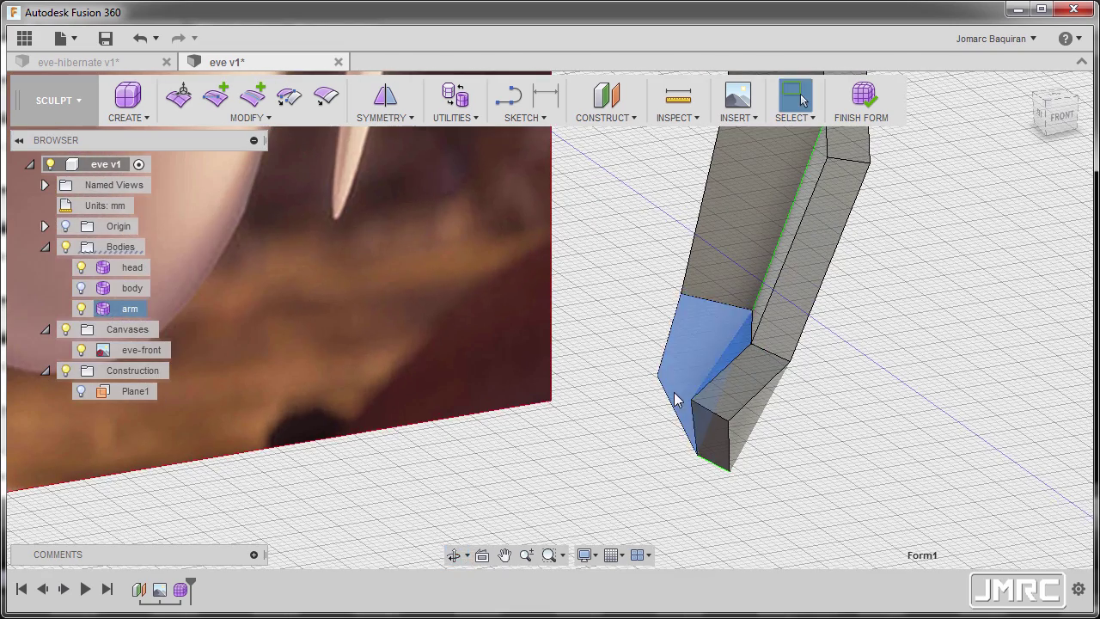
{"action": "right_click", "coordinate": [588, 340]}
{"action": "left_click", "coordinate": [648, 325]}
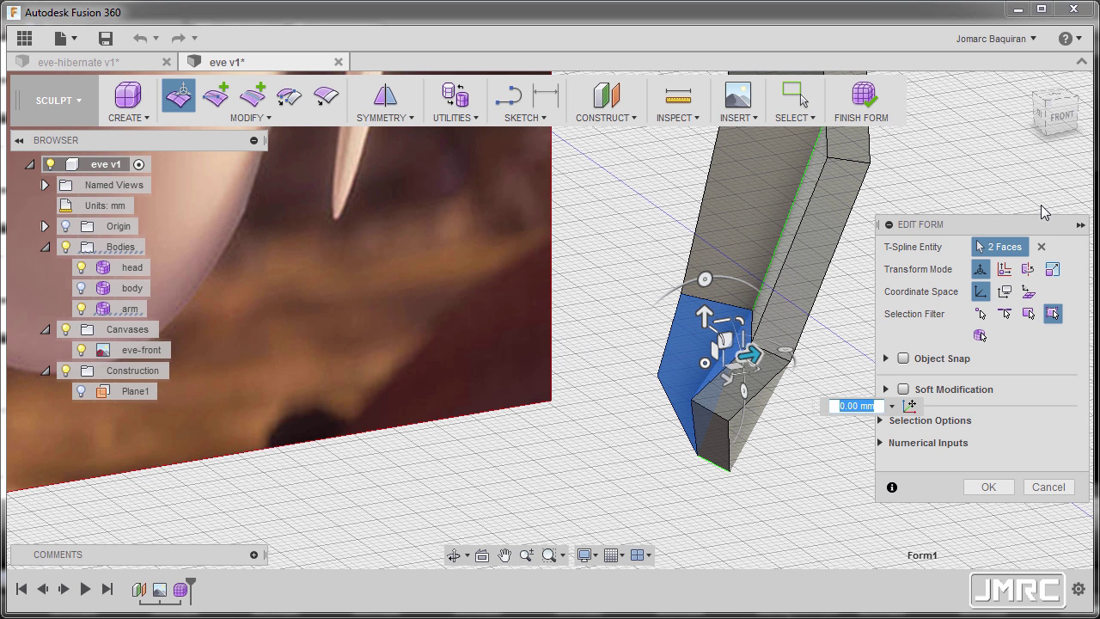
{"action": "left_click_drag", "start_coordinate": [750, 354], "coordinate": [772, 352]}
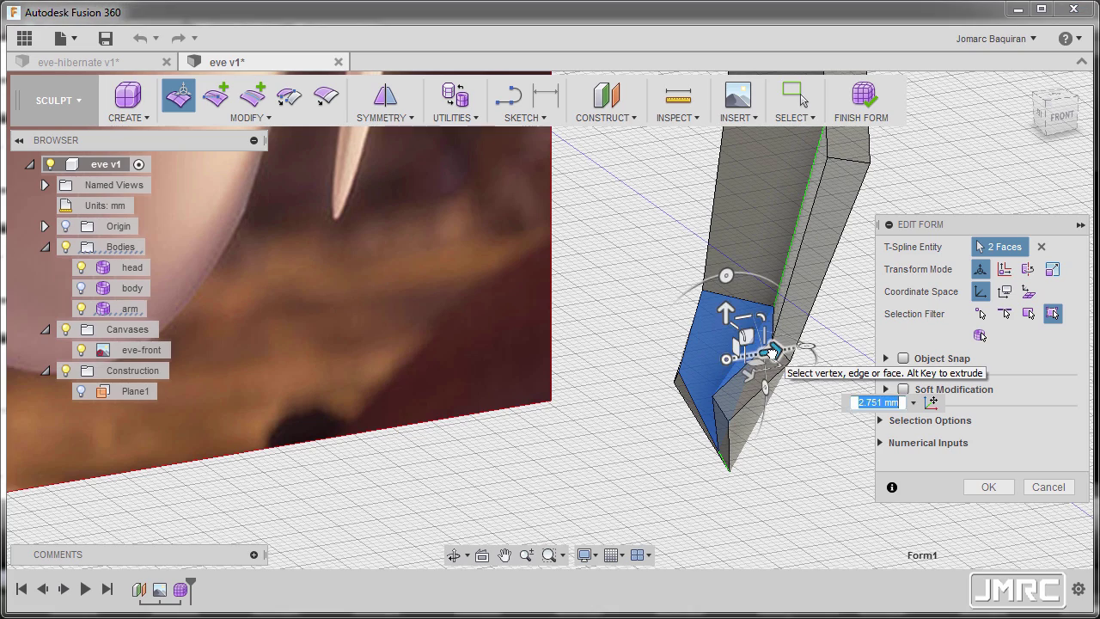
Return the arm to smooth display, inspect its lower tip, and finish the face edit
{"action": "key", "text": "alt+3"}
{"action": "middle_click_drag", "start_coordinate": [800, 355], "coordinate": [773, 400], "text": "shift"}
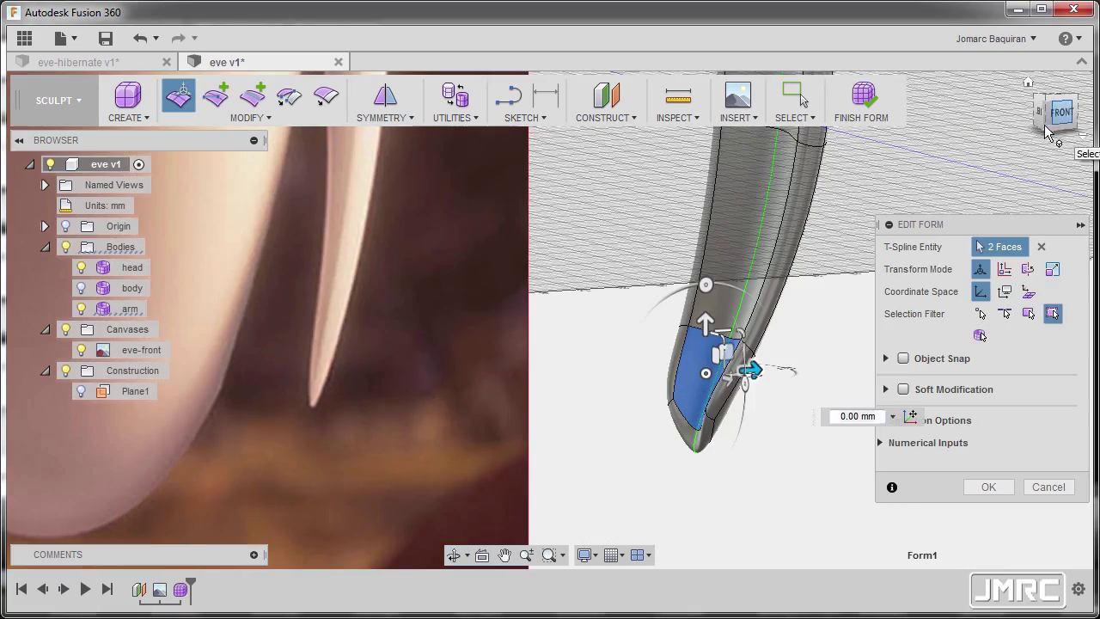
{"action": "left_click", "coordinate": [1064, 117]}
{"action": "middle_click_drag", "start_coordinate": [591, 289], "coordinate": [668, 347], "text": "shift"}
{"action": "scroll", "coordinate": [936, 546], "scroll_direction": "up", "scroll_amount": 5}
{"action": "middle_click_drag", "start_coordinate": [936, 547], "coordinate": [449, 256]}
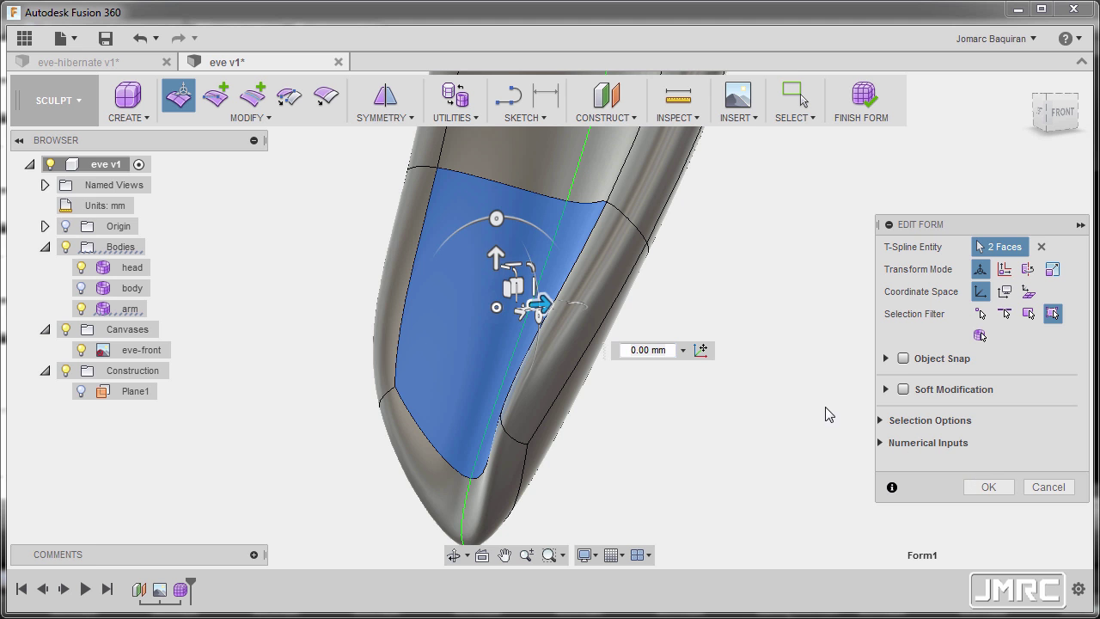
{"action": "left_click", "coordinate": [997, 487]}
{"action": "scroll", "coordinate": [824, 375], "scroll_direction": "down", "scroll_amount": 5}
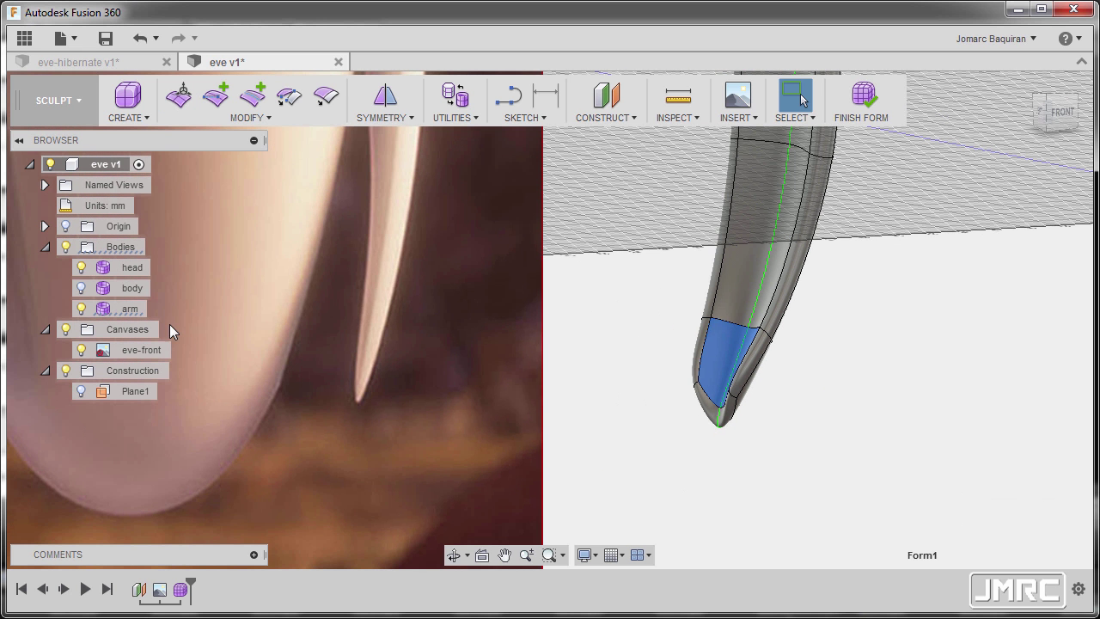
Show the body again and view the whole model from the front
{"action": "left_click", "coordinate": [79, 287]}
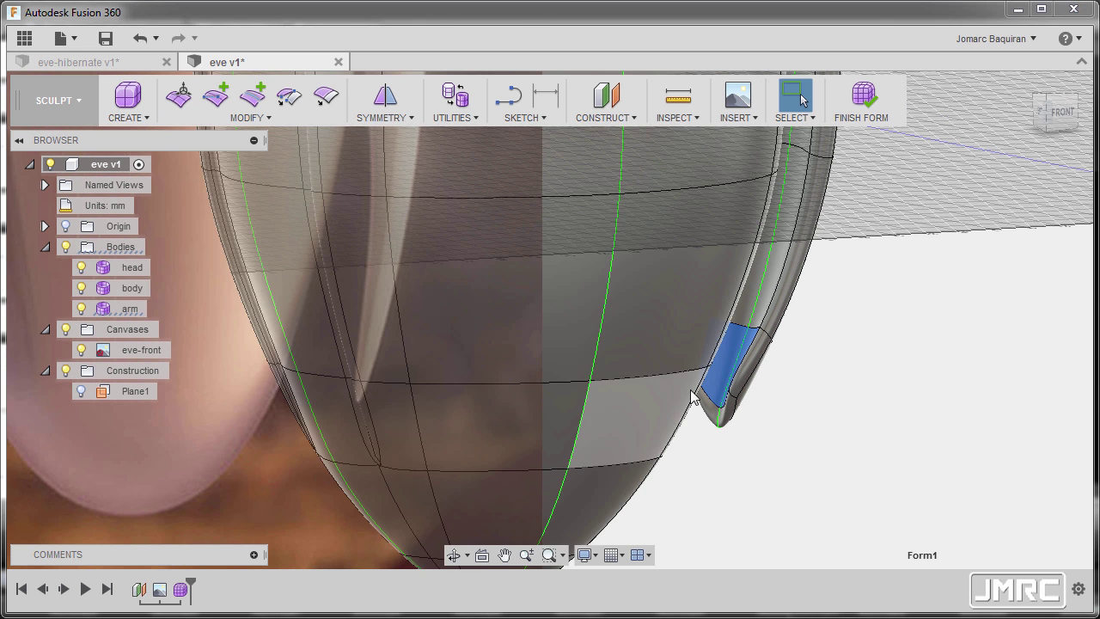
{"action": "scroll", "coordinate": [676, 395], "scroll_direction": "down", "scroll_amount": 3}
{"action": "left_click", "coordinate": [1069, 118]}
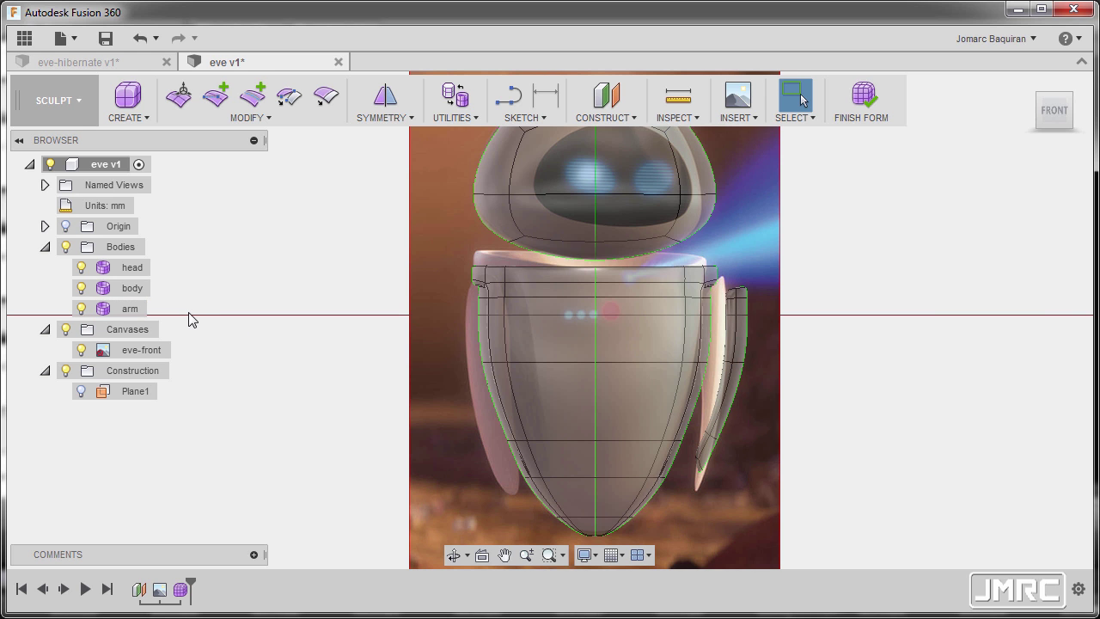
Create a mirrored duplicate of the arm across the vertical origin plane through the body's center, with Weld on at 0.01 mm tolerance
{"action": "left_click", "coordinate": [133, 311]}
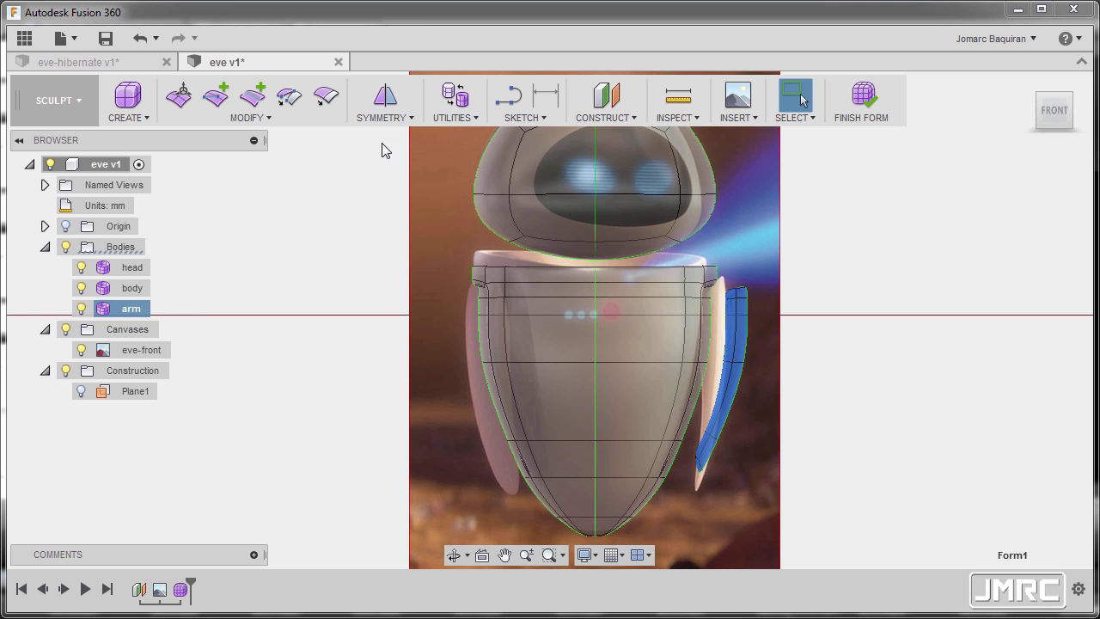
{"action": "left_click", "coordinate": [395, 121]}
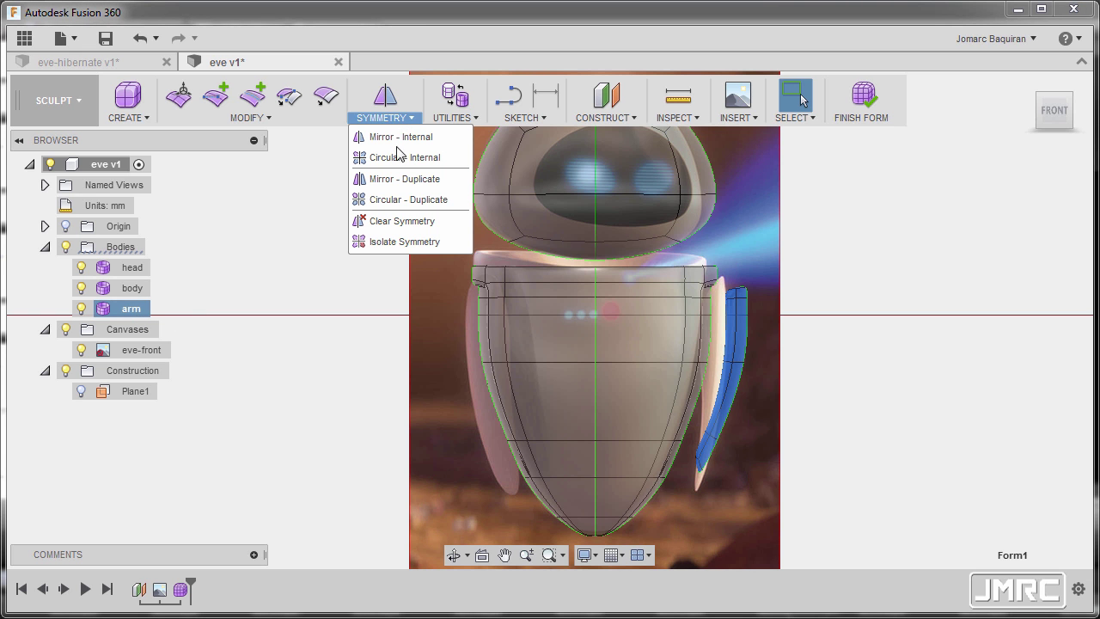
{"action": "left_click", "coordinate": [406, 179]}
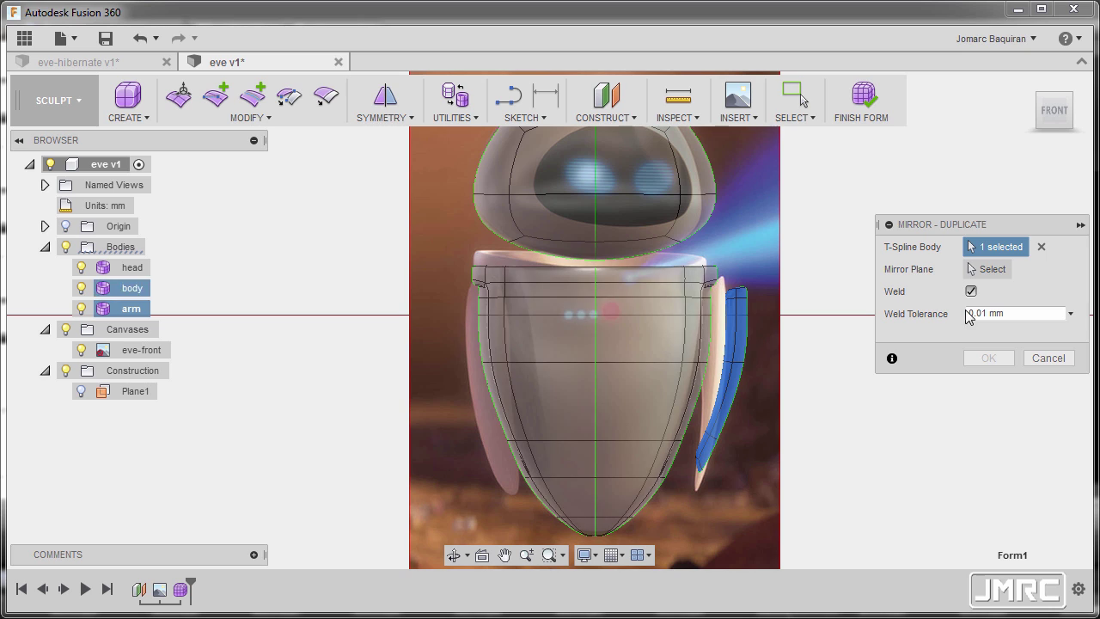
{"action": "left_click", "coordinate": [995, 270]}
{"action": "middle_click_drag", "start_coordinate": [713, 351], "coordinate": [683, 374], "text": "shift"}
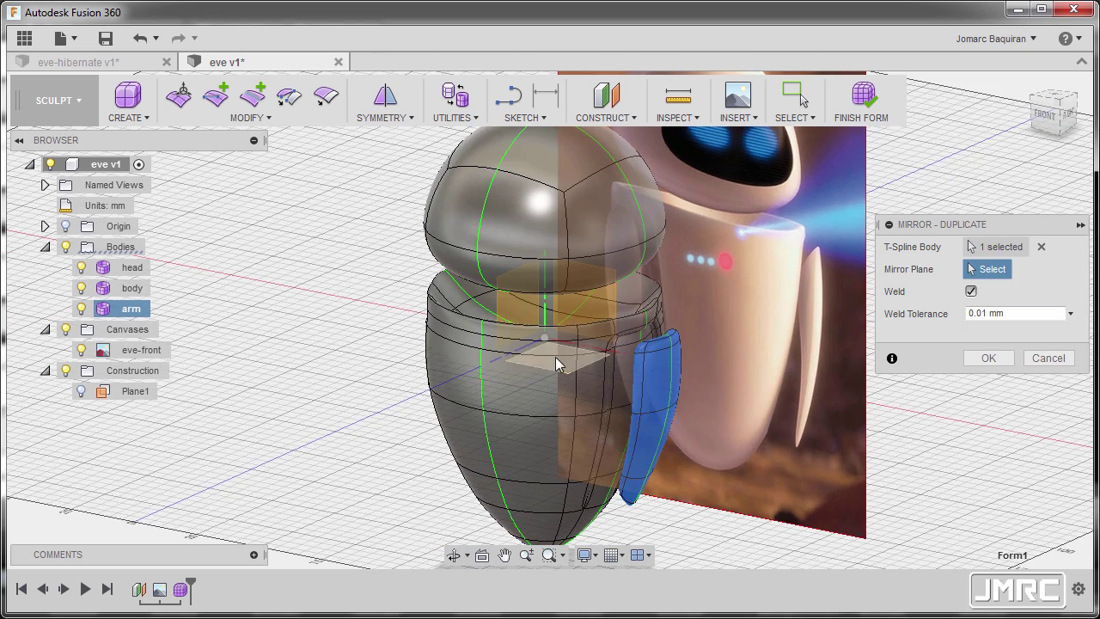
{"action": "left_click", "coordinate": [519, 314]}
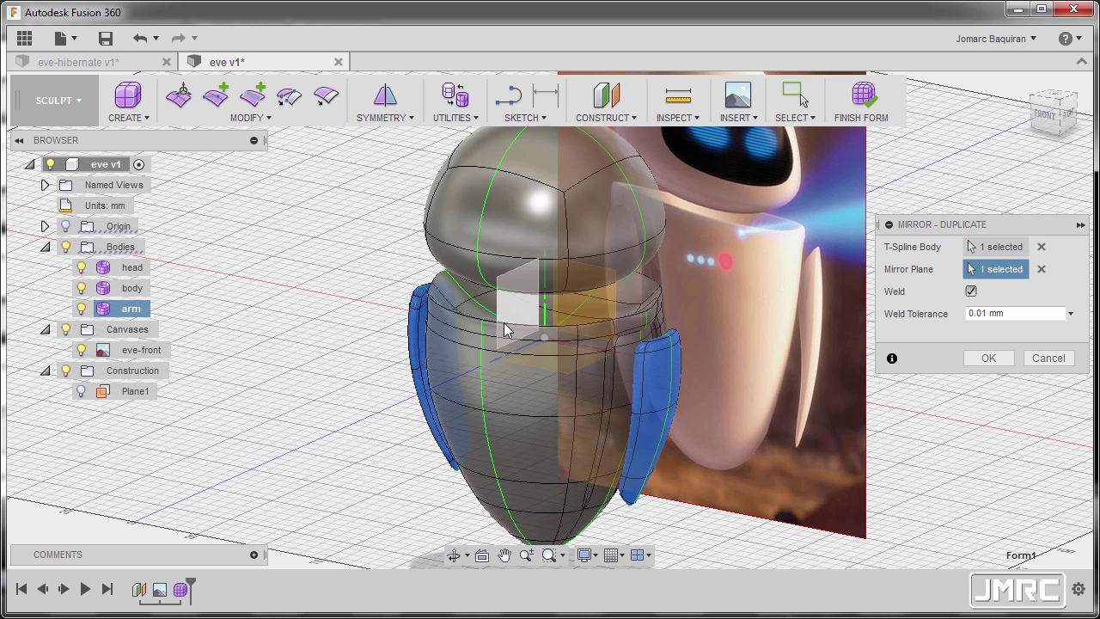
{"action": "left_click", "coordinate": [1052, 111]}
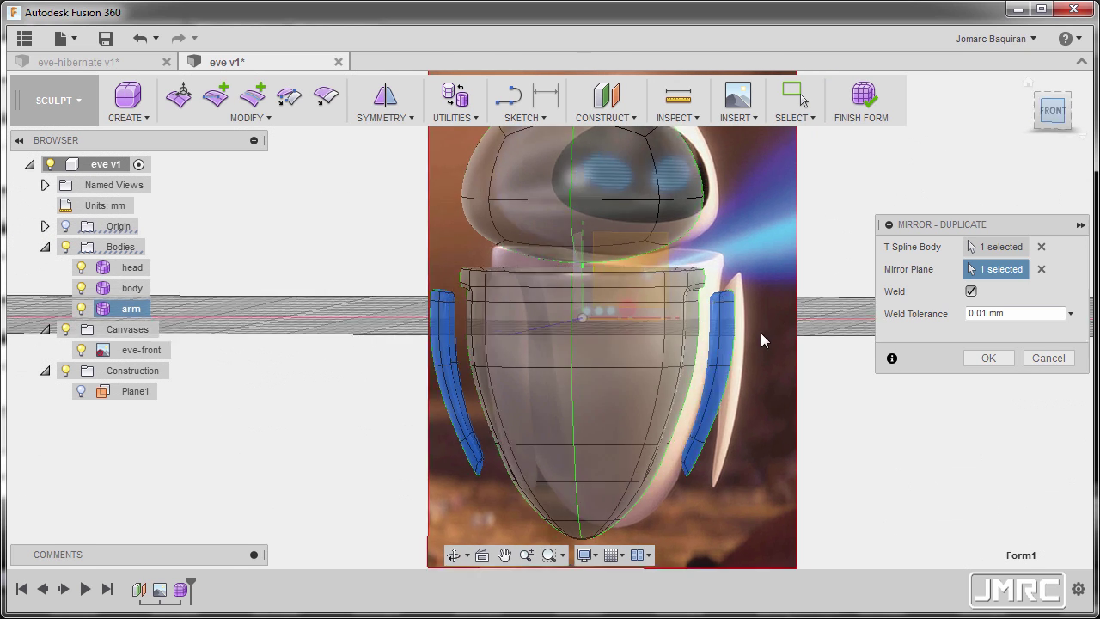
{"action": "left_click", "coordinate": [989, 358]}
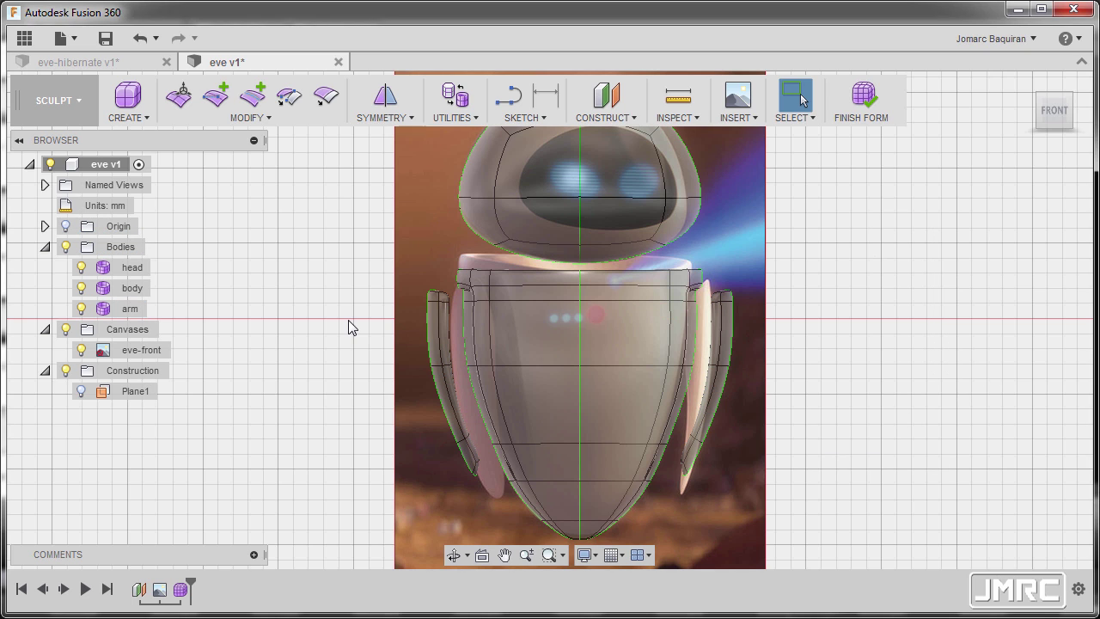
Clear the symmetry between the two arms, with Separate Bodies on, so each arm is its own body
{"action": "middle_click_drag", "start_coordinate": [334, 336], "coordinate": [448, 376], "text": "shift"}
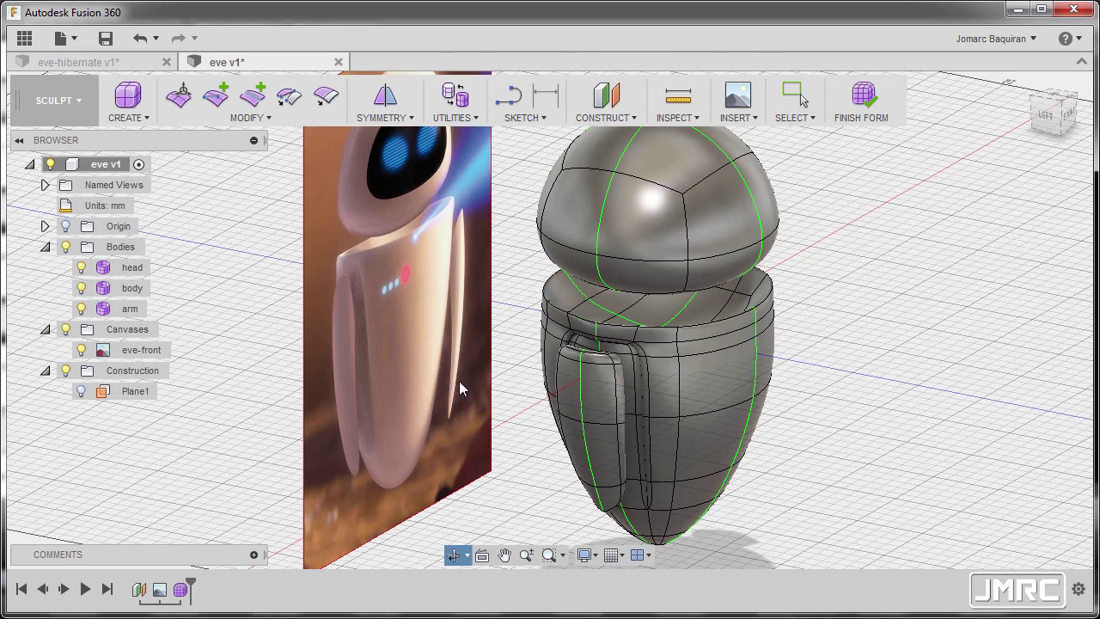
{"action": "middle_click_drag", "start_coordinate": [594, 403], "coordinate": [487, 375], "text": "shift"}
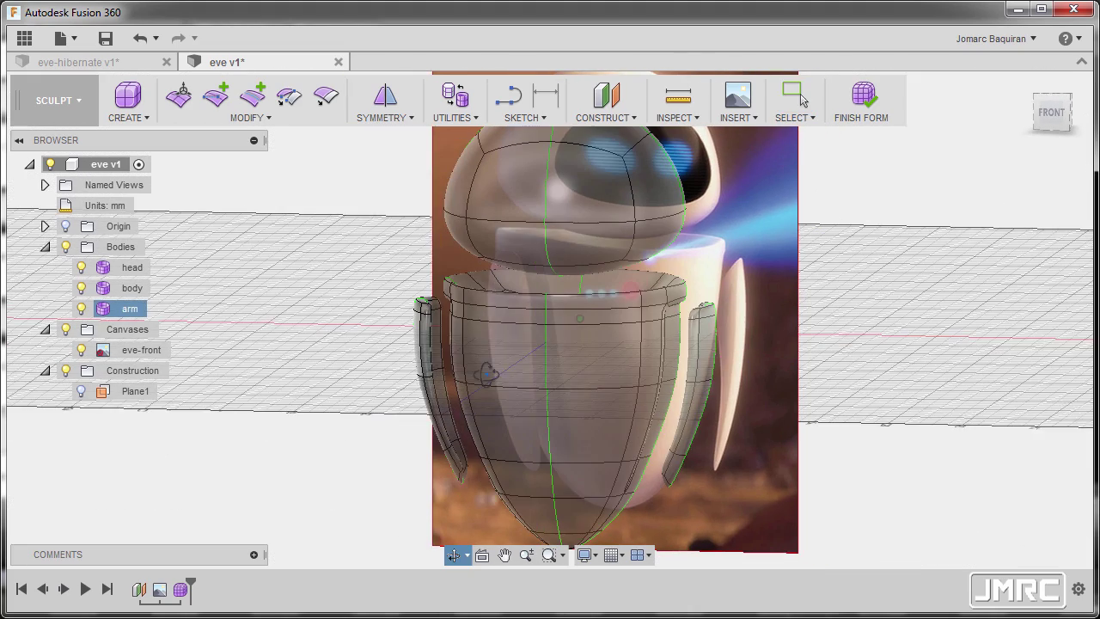
{"action": "key", "text": "Escape"}
{"action": "left_click", "coordinate": [403, 120]}
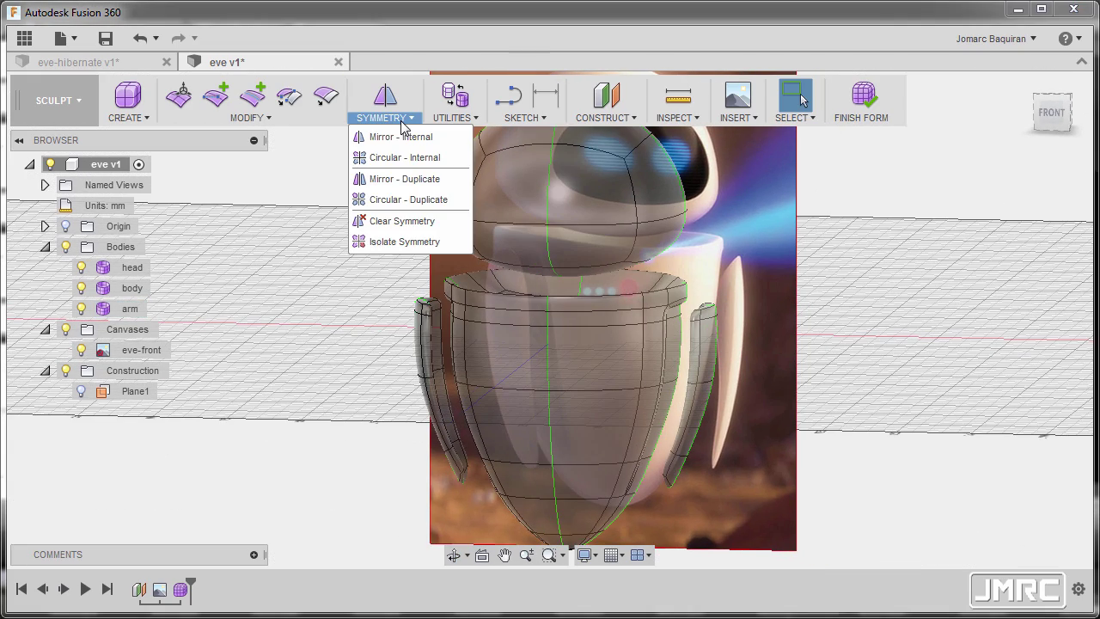
{"action": "left_click", "coordinate": [383, 221]}
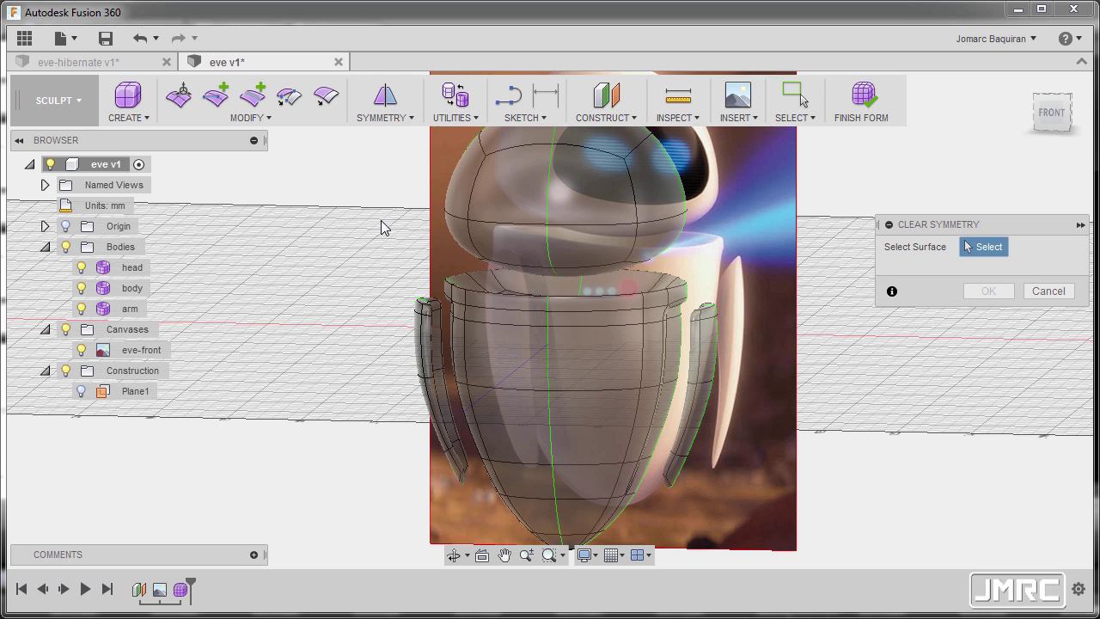
{"action": "left_click", "coordinate": [427, 338]}
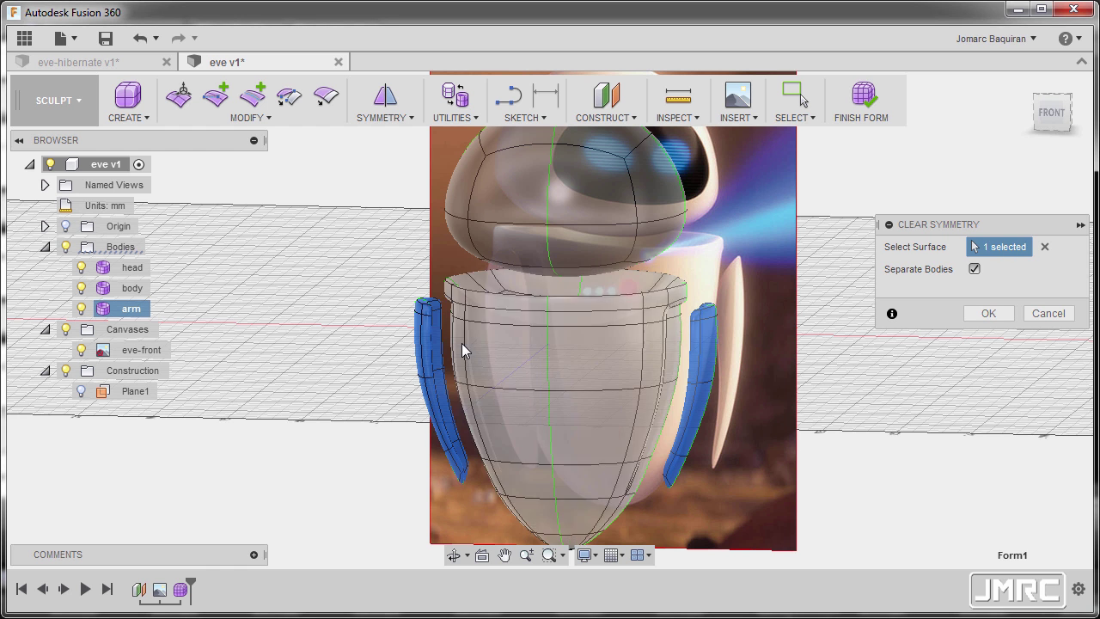
{"action": "left_click", "coordinate": [997, 314]}
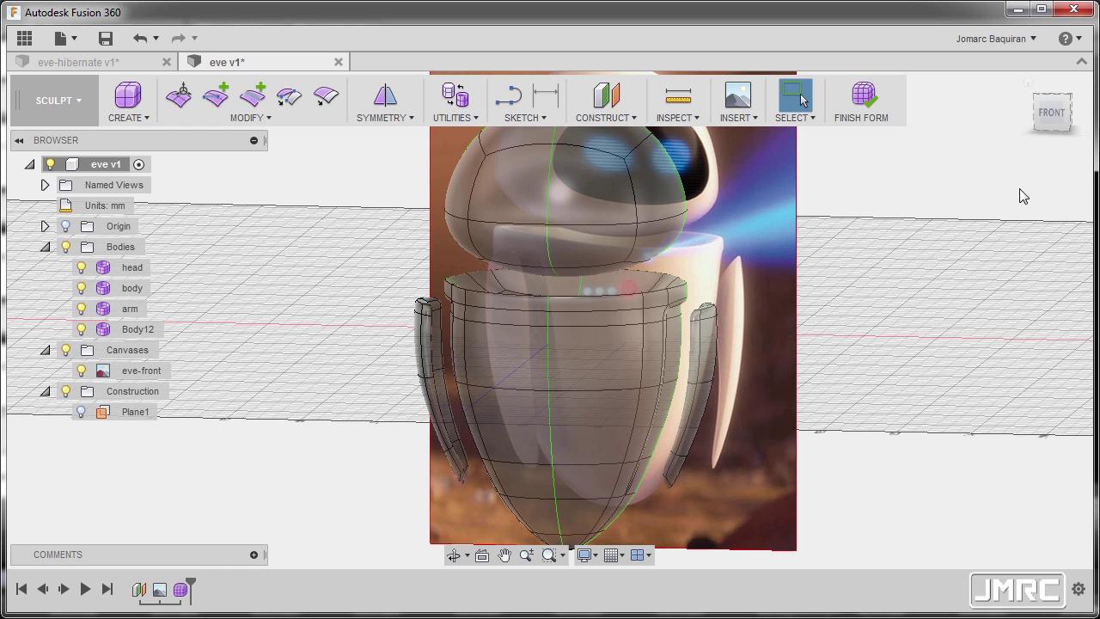
Rename the two separated arm bodies arm-right and arm-left
{"action": "left_click", "coordinate": [1052, 111]}
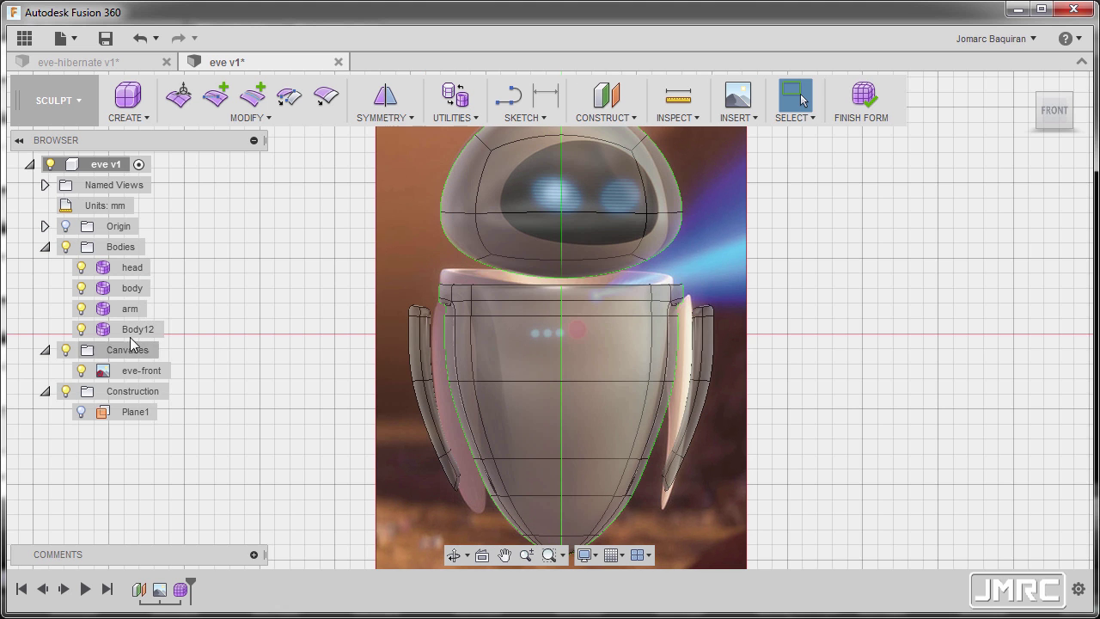
{"action": "left_click", "coordinate": [130, 308]}
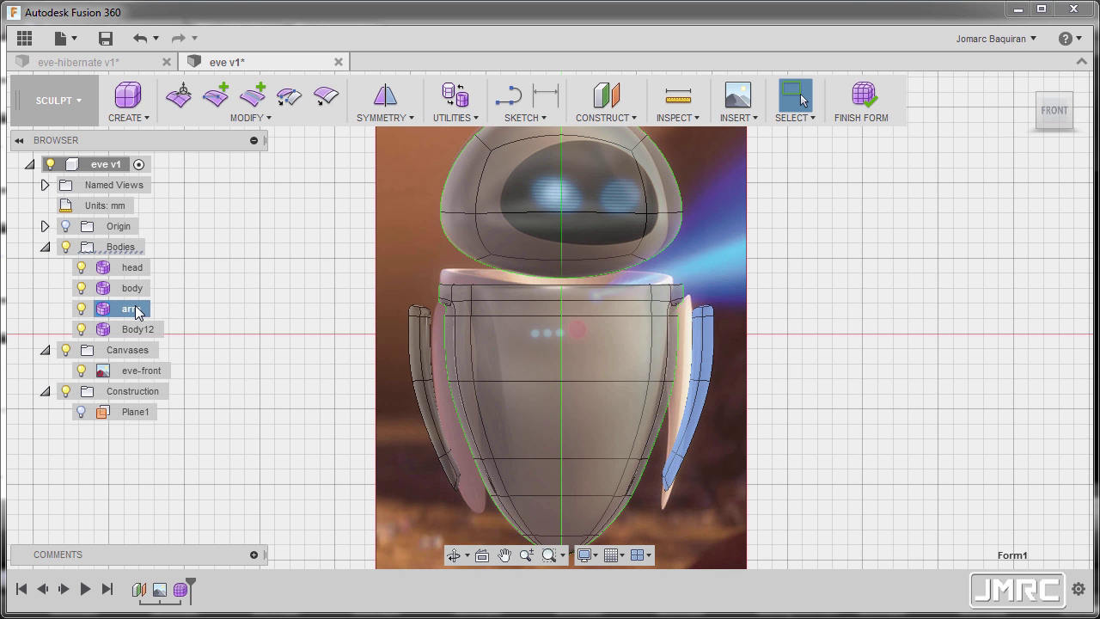
{"action": "double_click", "coordinate": [143, 315]}
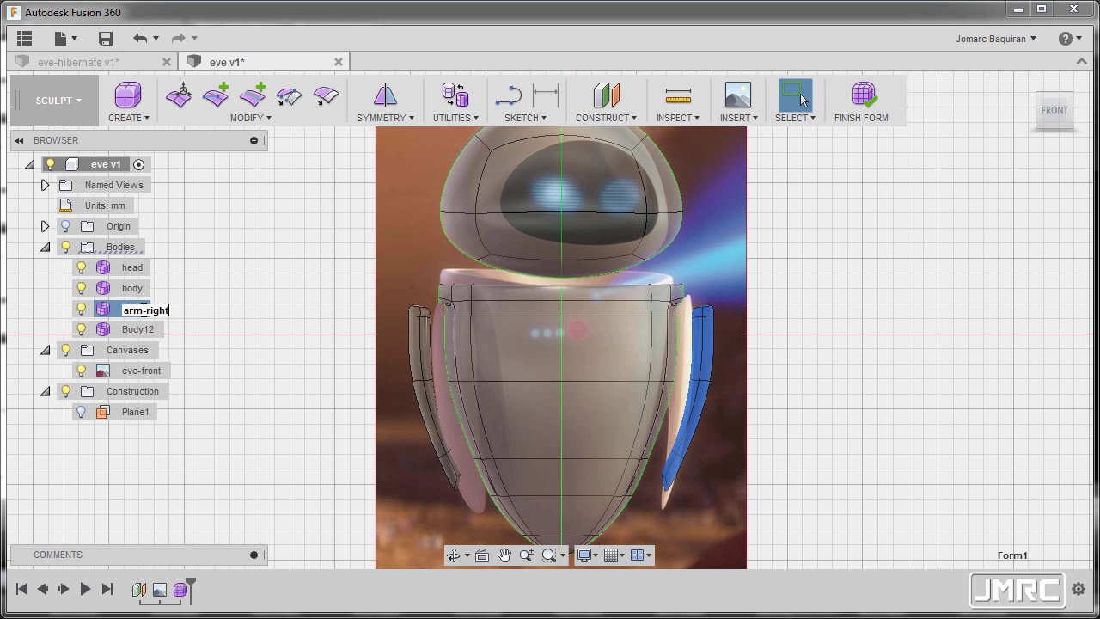
{"action": "left_click", "coordinate": [151, 332]}
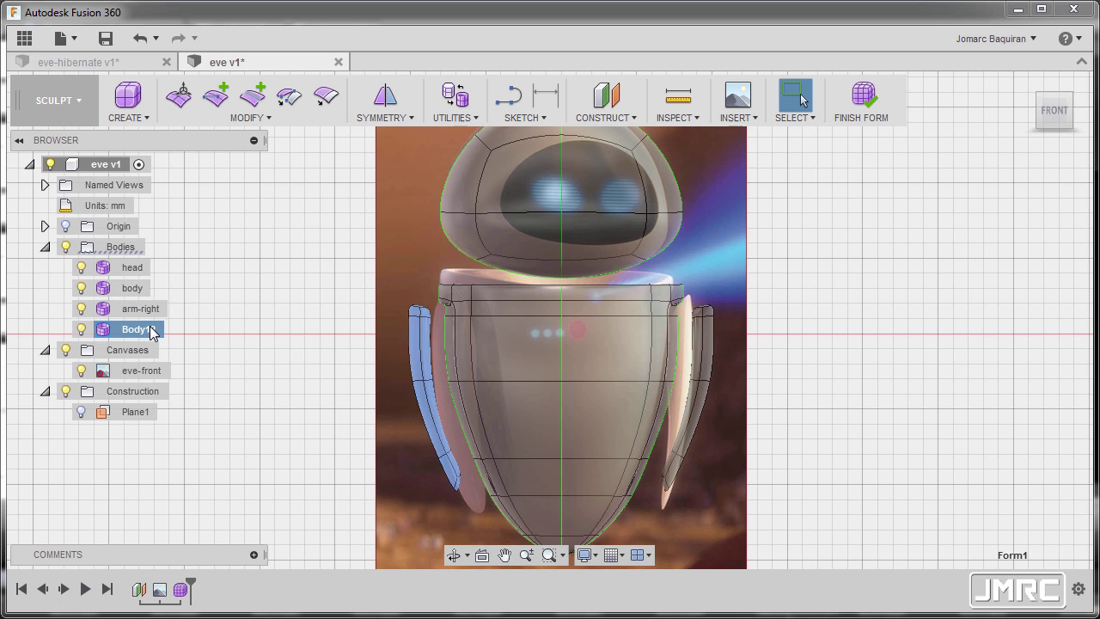
{"action": "double_click", "coordinate": [151, 332]}
{"action": "type", "text": "arm-left"}
{"action": "key", "text": "Return"}
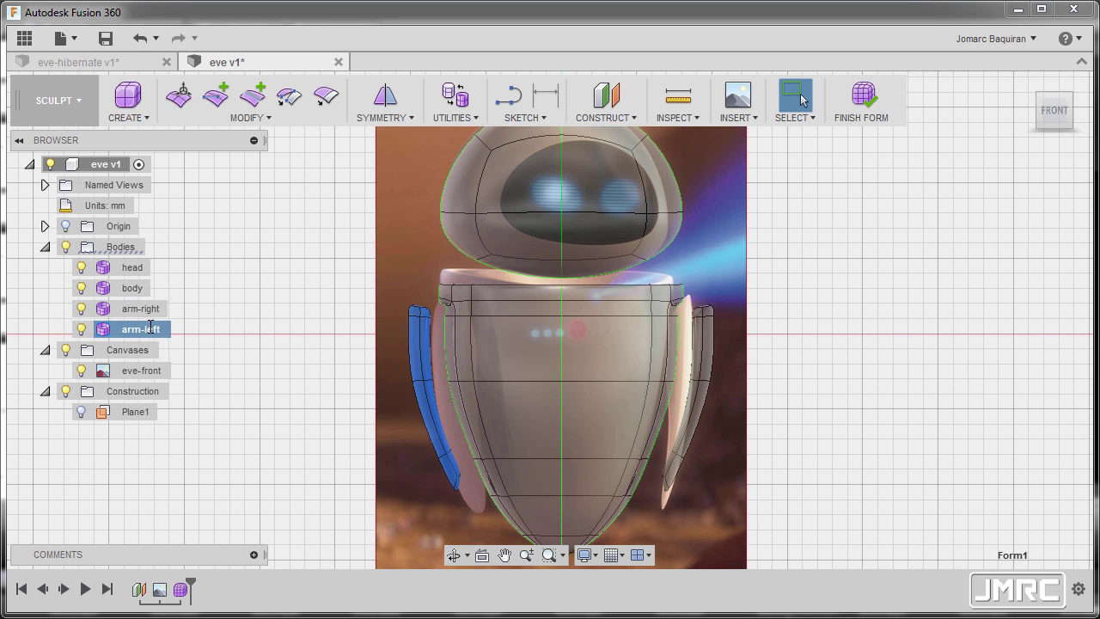
{"action": "left_click", "coordinate": [299, 335]}
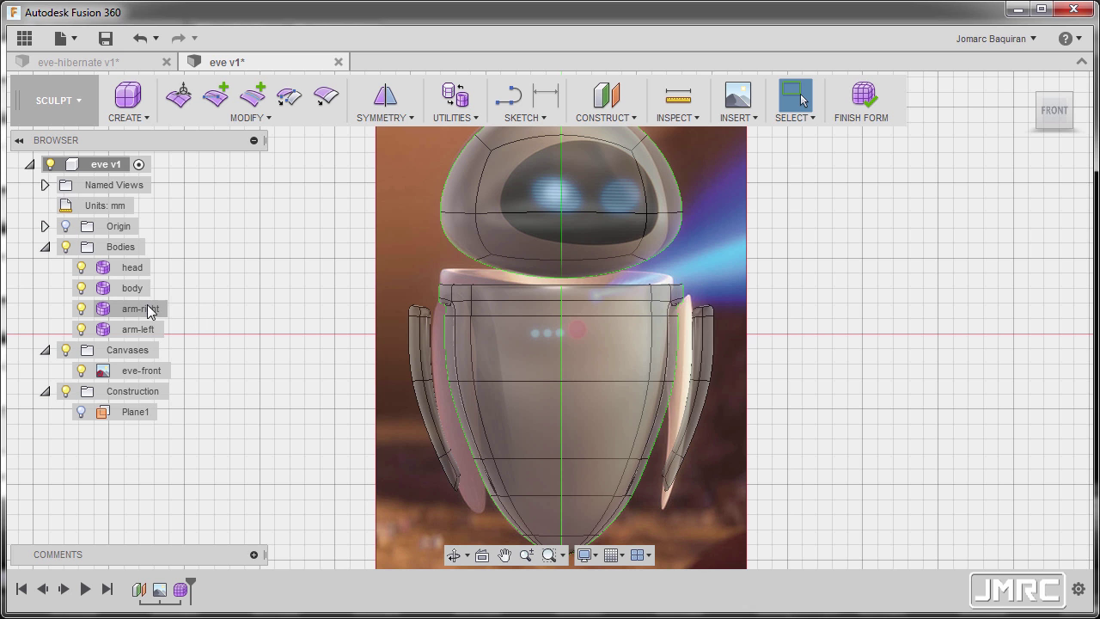
Tilt the whole arm-right body so its lower tip swings slightly outward, and shift it about 2.28 mm away from the body
{"action": "left_click", "coordinate": [148, 308]}
{"action": "right_click", "coordinate": [279, 308]}
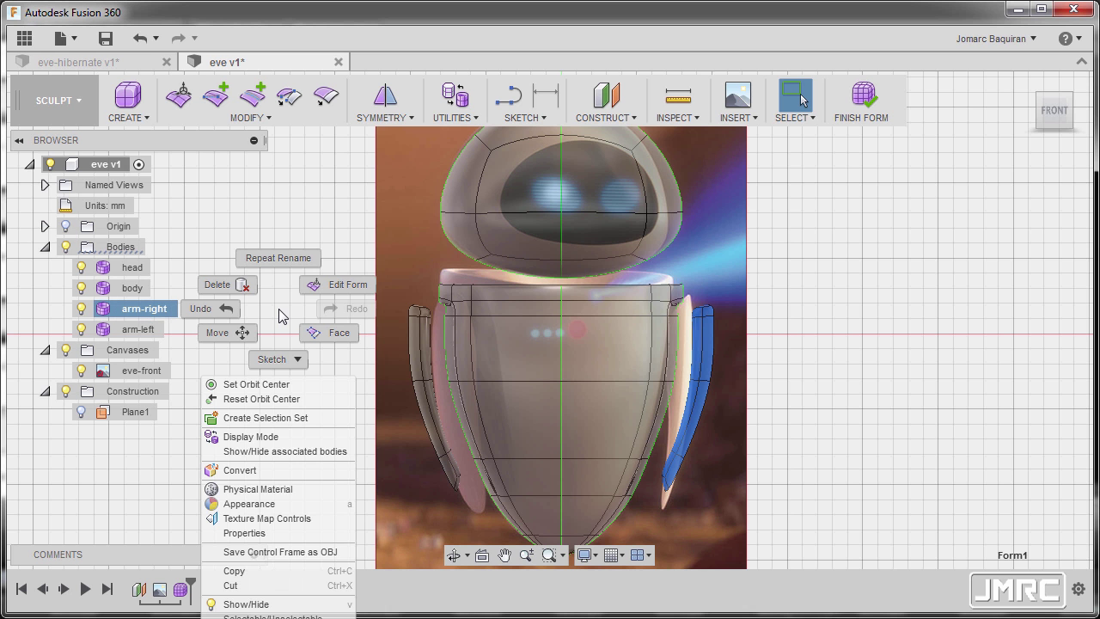
{"action": "left_click", "coordinate": [342, 287]}
{"action": "left_click_drag", "start_coordinate": [738, 386], "coordinate": [731, 386]}
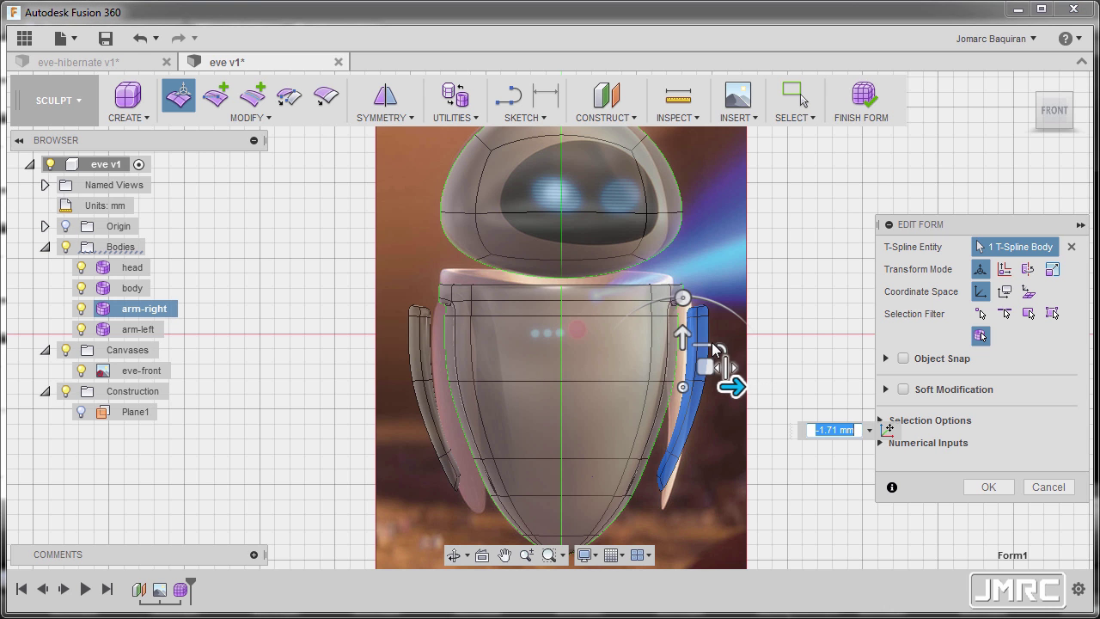
{"action": "left_click_drag", "start_coordinate": [683, 297], "coordinate": [672, 298]}
{"action": "left_click_drag", "start_coordinate": [732, 386], "coordinate": [743, 387]}
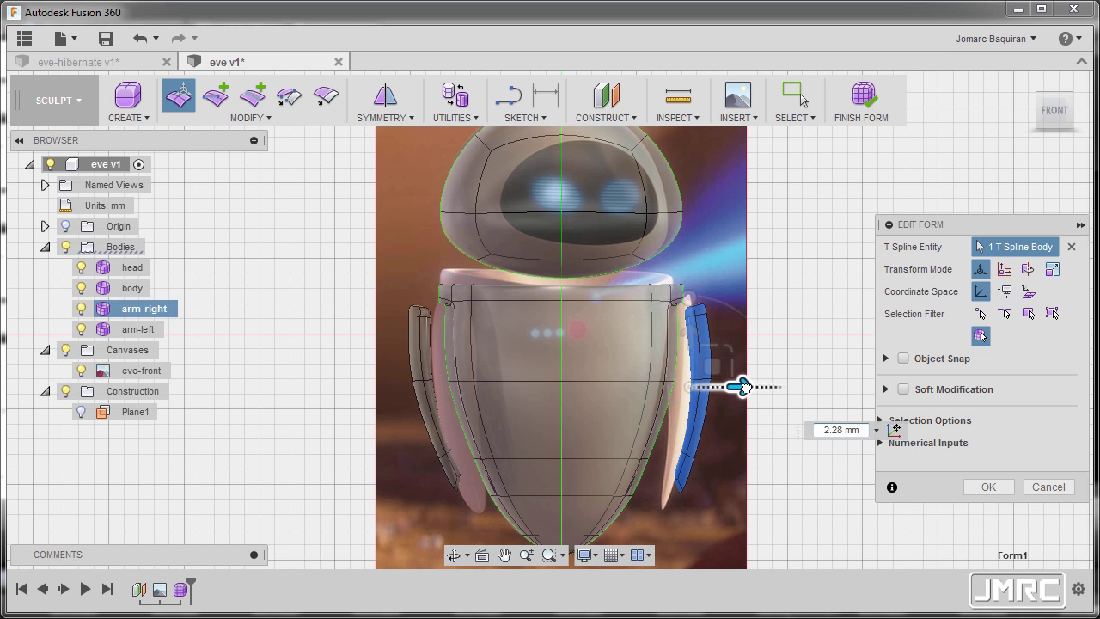
{"action": "left_click", "coordinate": [988, 486]}
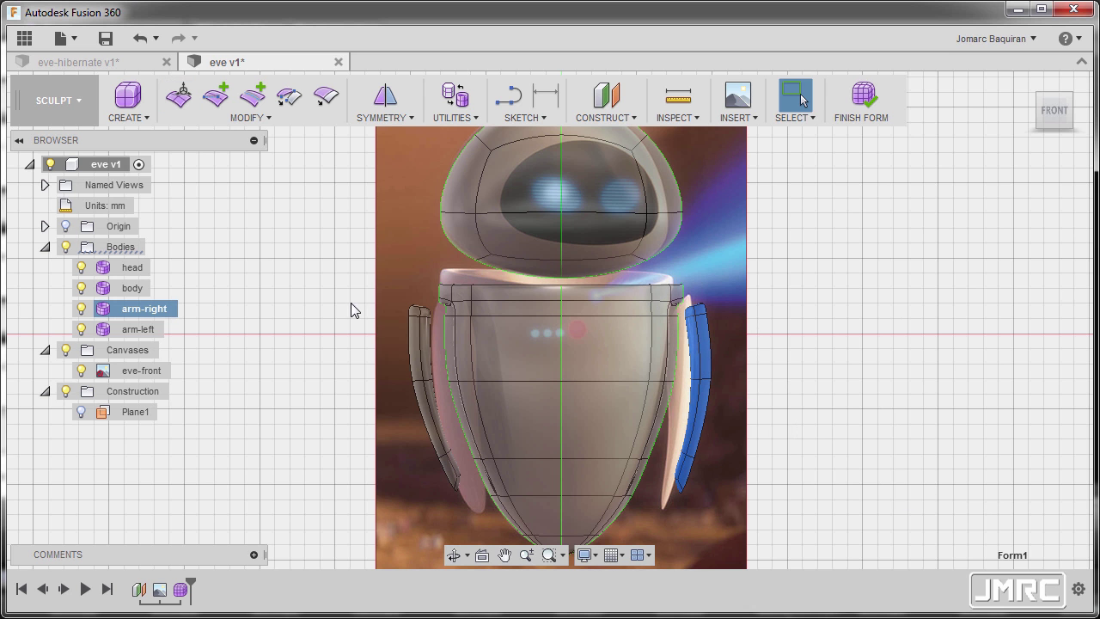
Rotate the whole arm-left body so its lower end swings well outward, and shift it about 8.26 mm away from the body
{"action": "left_click", "coordinate": [144, 329]}
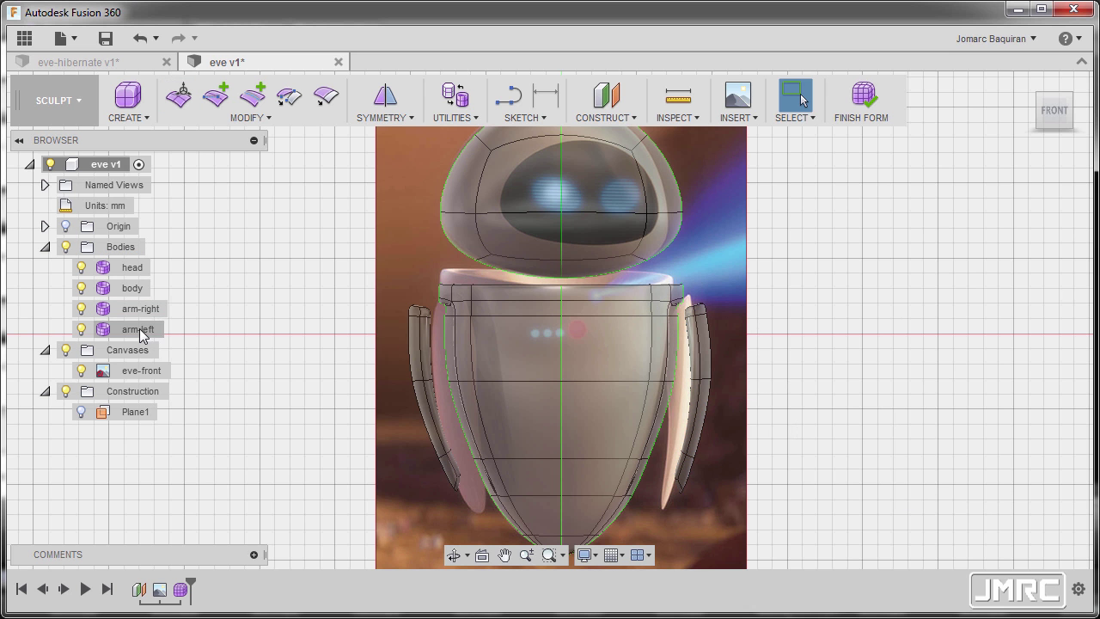
{"action": "right_click", "coordinate": [260, 282]}
{"action": "left_click", "coordinate": [319, 260]}
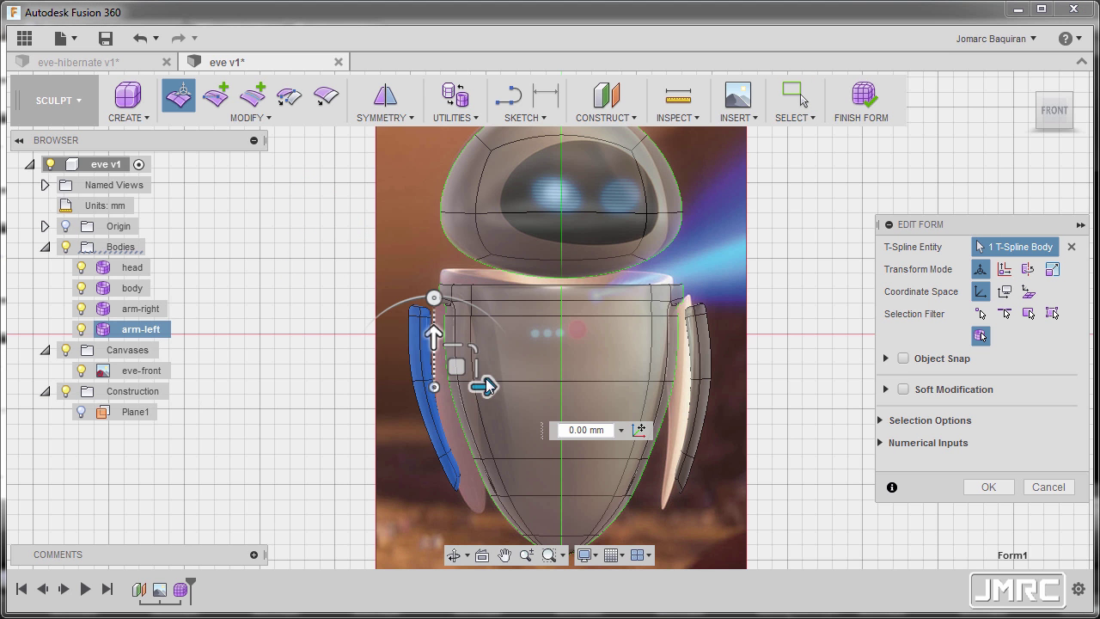
{"action": "left_click_drag", "start_coordinate": [435, 296], "coordinate": [462, 328]}
{"action": "left_click_drag", "start_coordinate": [487, 386], "coordinate": [466, 388]}
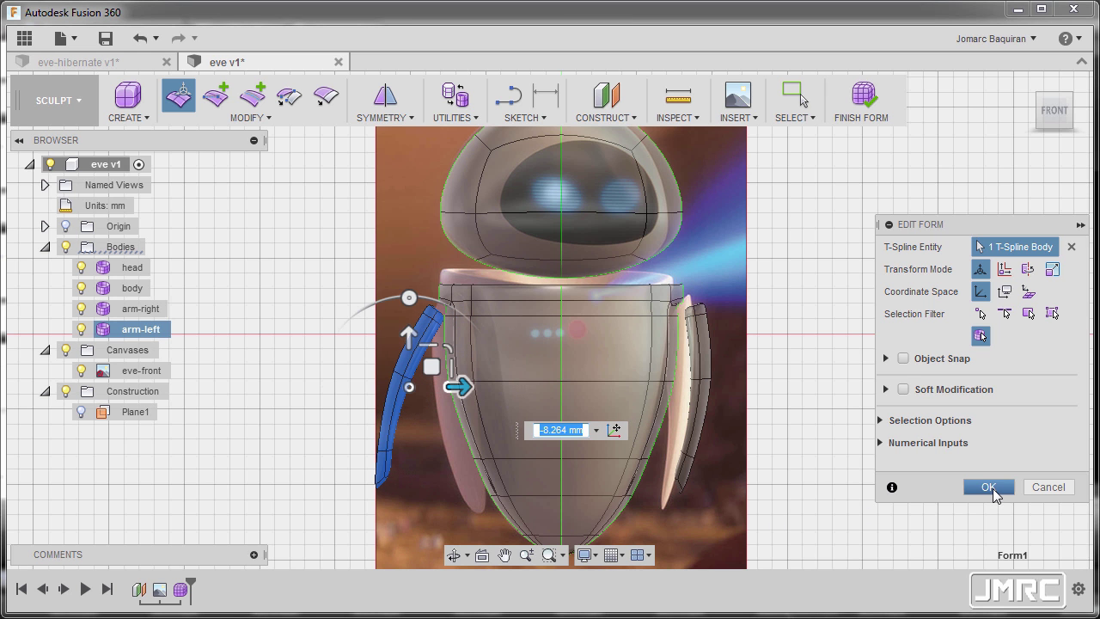
{"action": "left_click", "coordinate": [988, 488]}
Finish the form to convert the head, body and both arms to solid bodies
{"action": "scroll", "coordinate": [882, 321], "scroll_direction": "down", "scroll_amount": 2}
{"action": "middle_click_drag", "start_coordinate": [882, 321], "coordinate": [867, 322]}
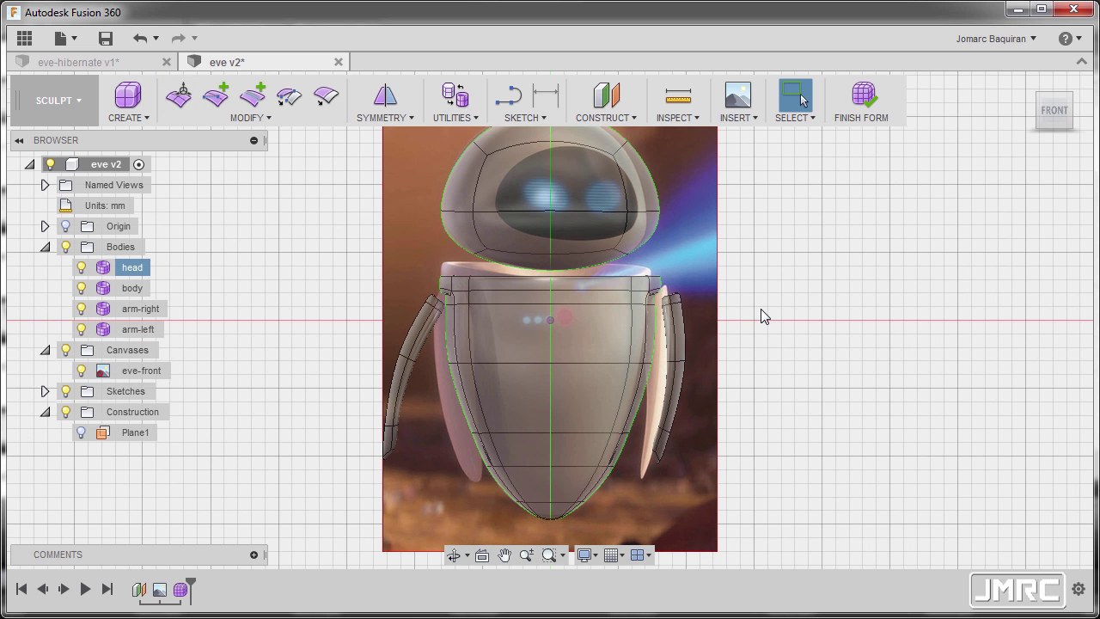
{"action": "left_click", "coordinate": [866, 96]}
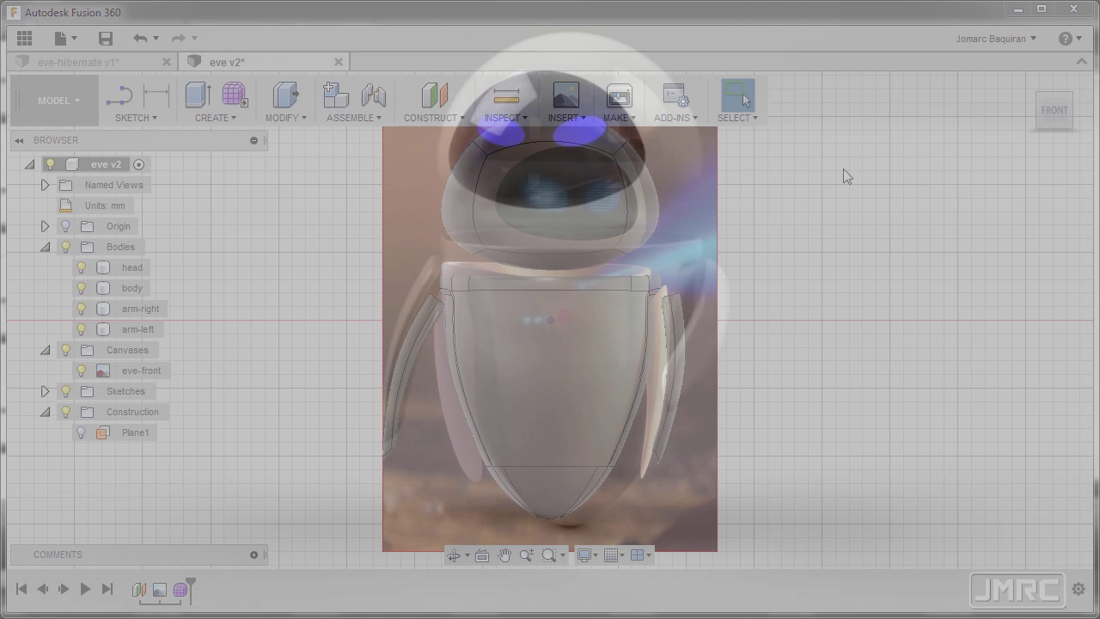